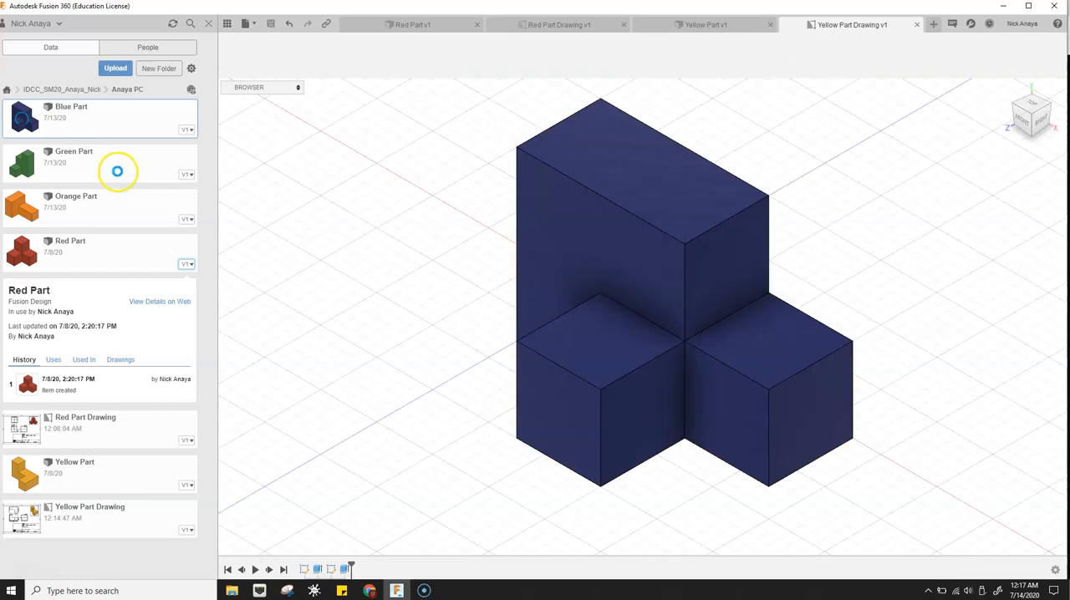
- Open the Orange Part design and create a new drawing from it with sheet size A (11in x 8.5in)
double_click(104, 219)
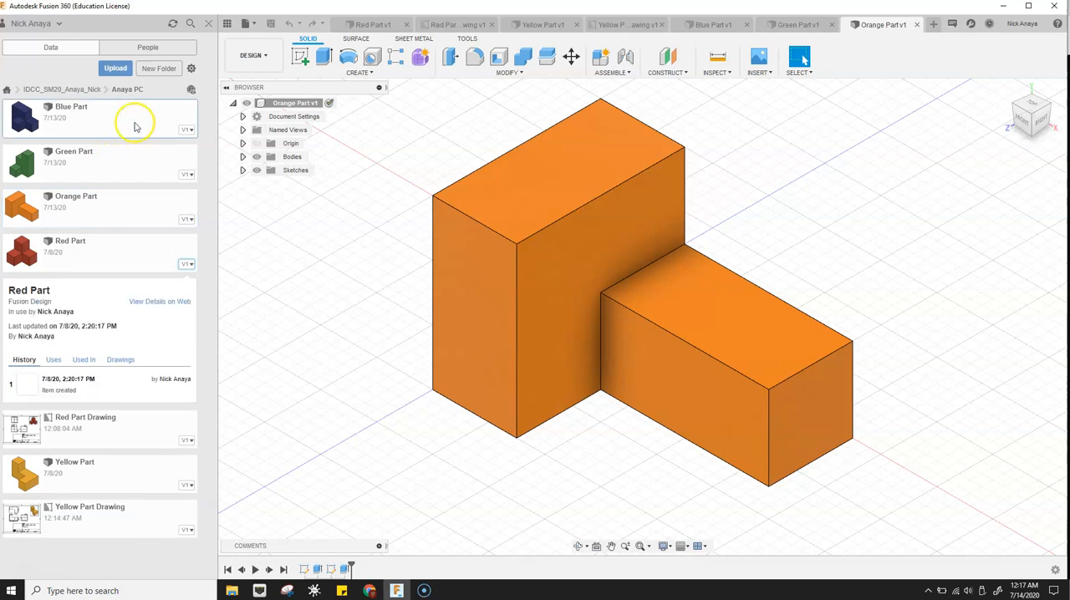
left_click(251, 56)
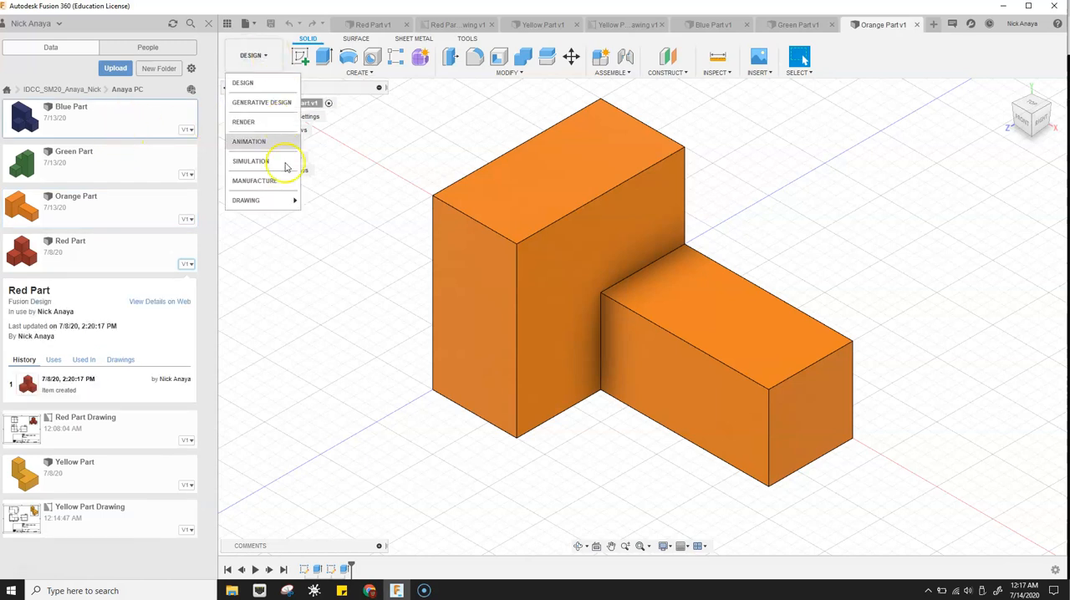
mouse_move(276, 205)
left_click(316, 200)
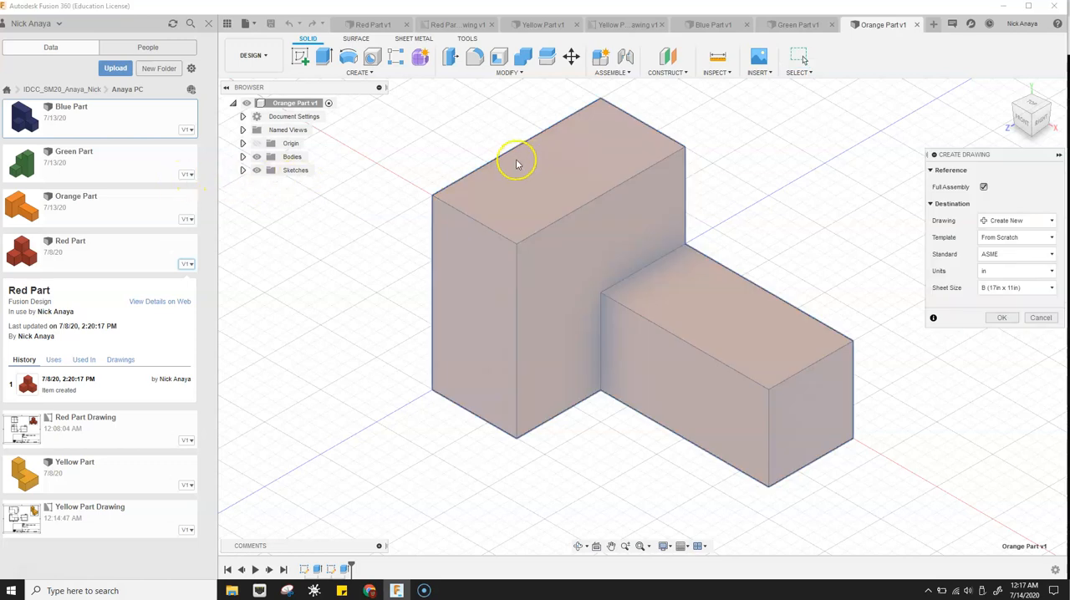
left_click(1014, 289)
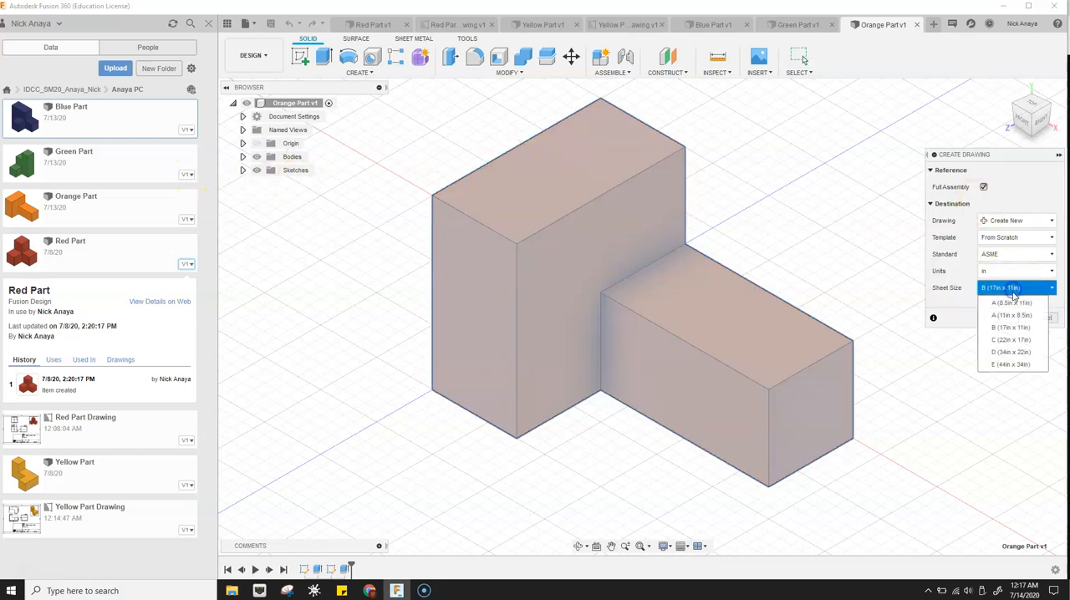
left_click(1014, 315)
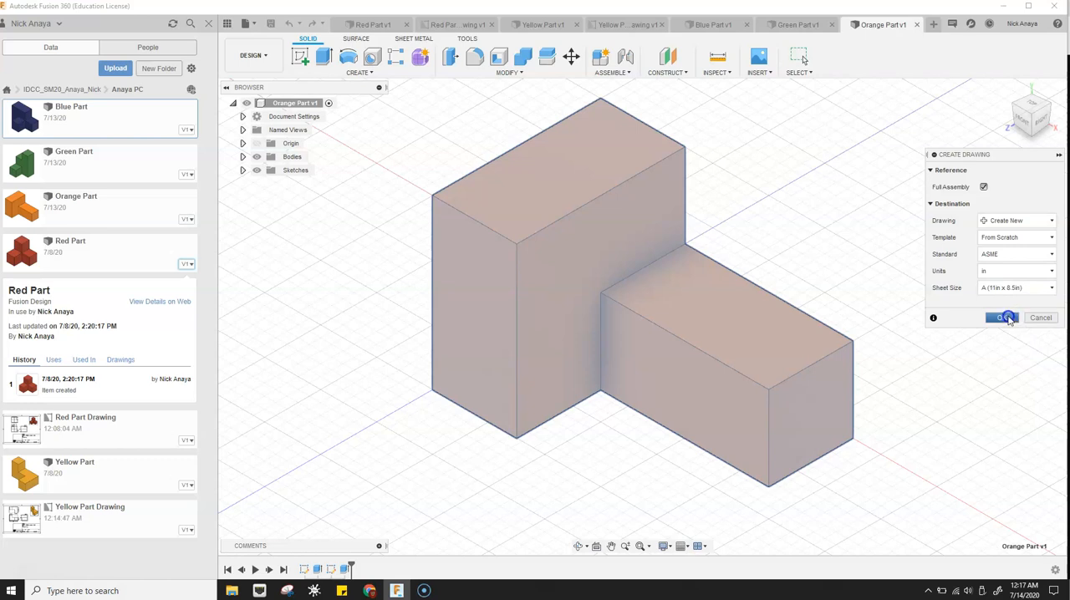
left_click(1002, 317)
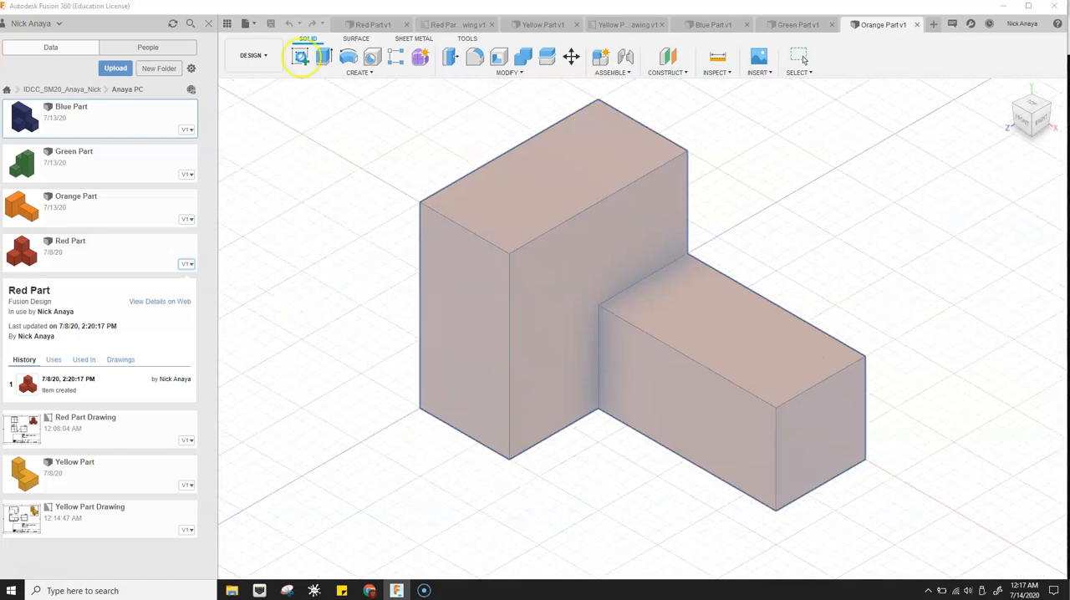
left_click(121, 168)
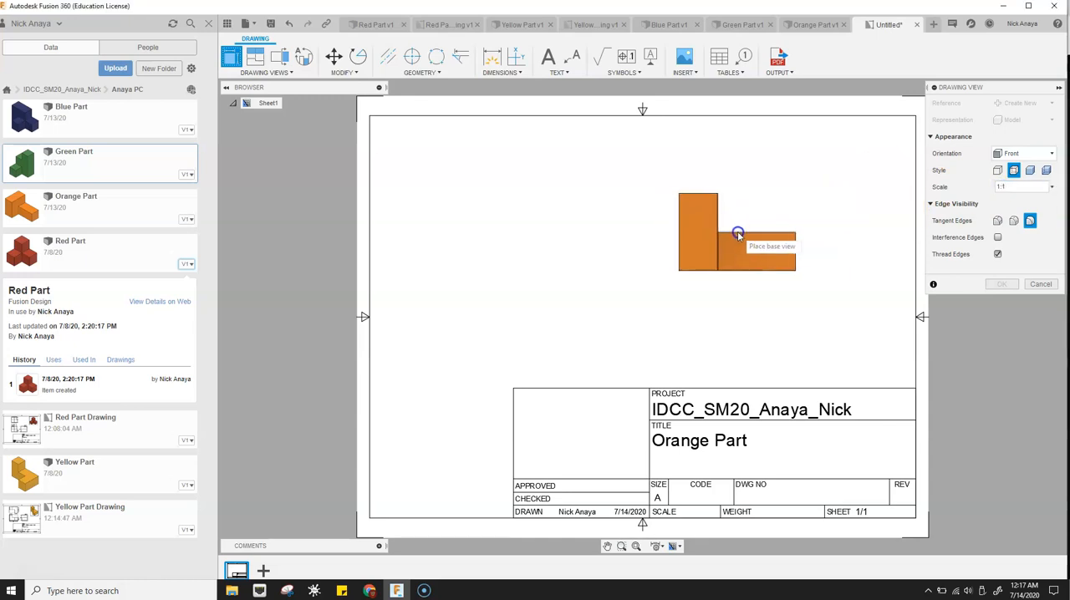
- Place a shaded base view with HOME orientation at 1:1 scale in the upper-right area of the sheet
left_click(1011, 154)
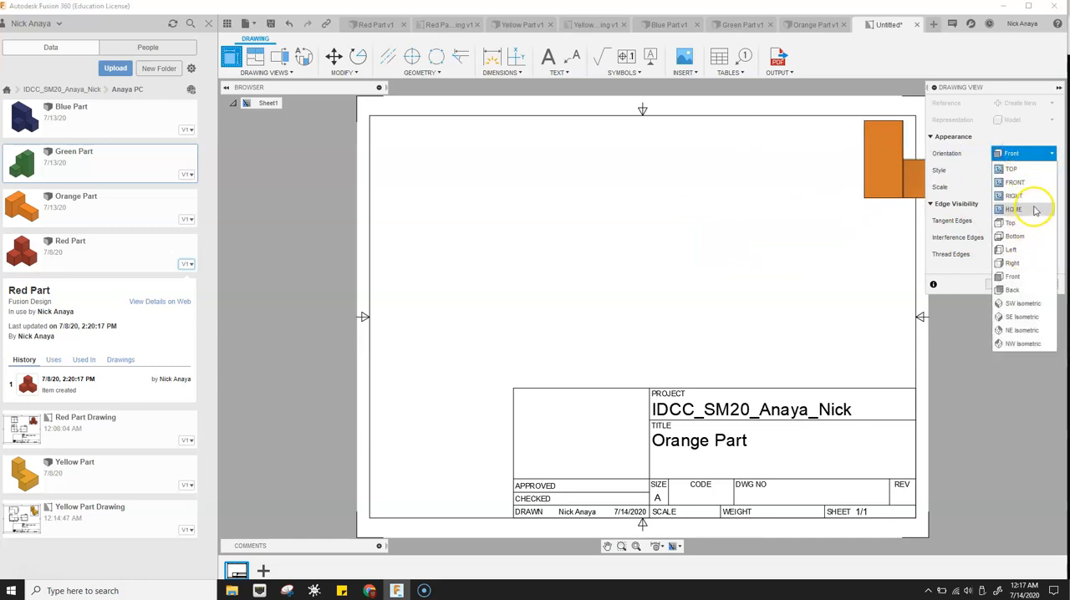
left_click(1030, 214)
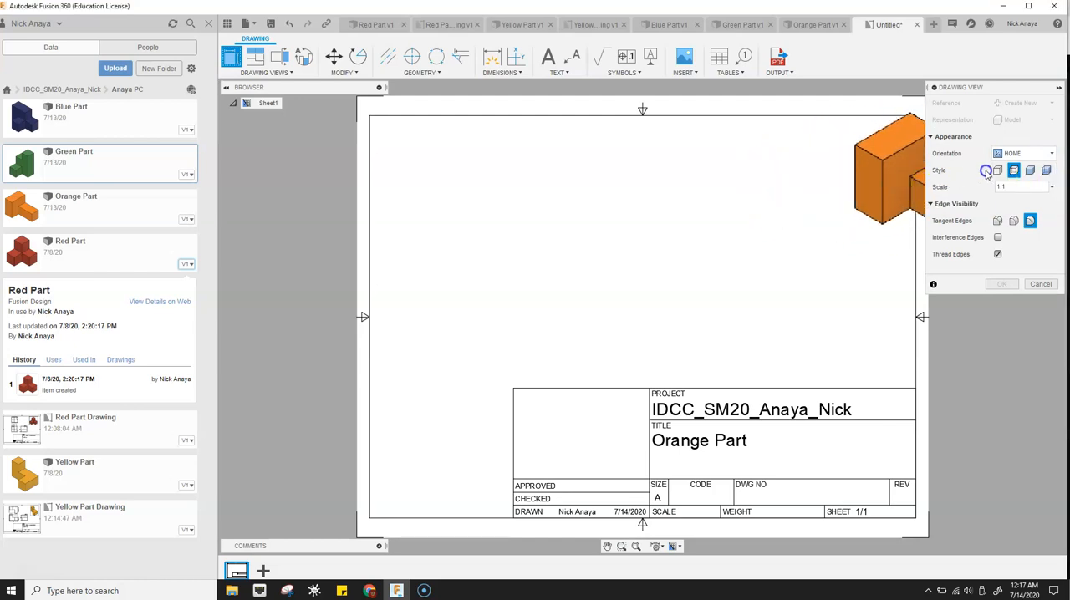
left_click(1032, 171)
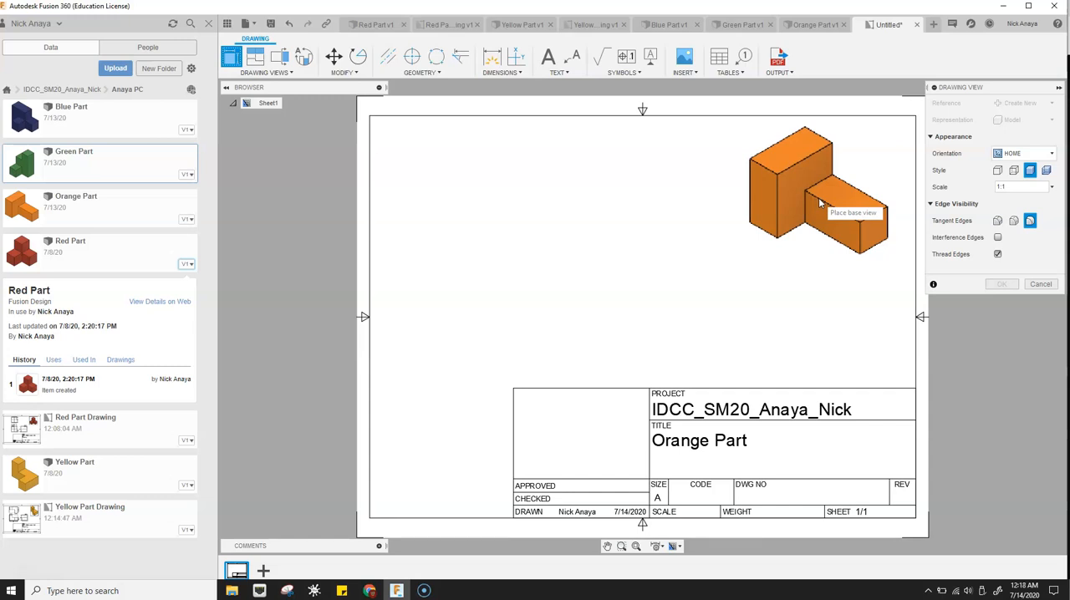
left_click(819, 201)
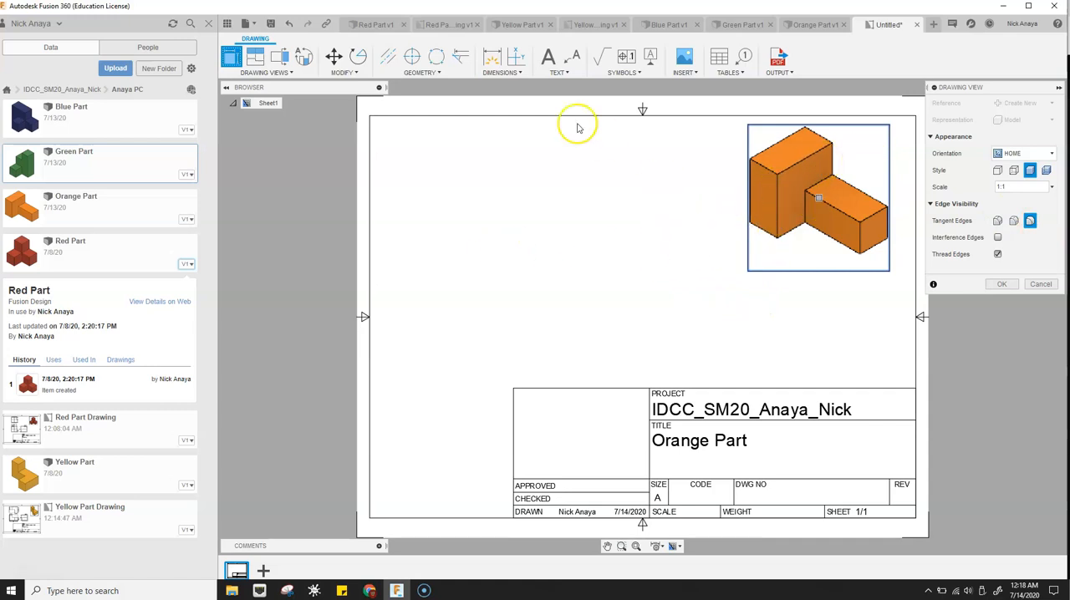
left_click(1003, 284)
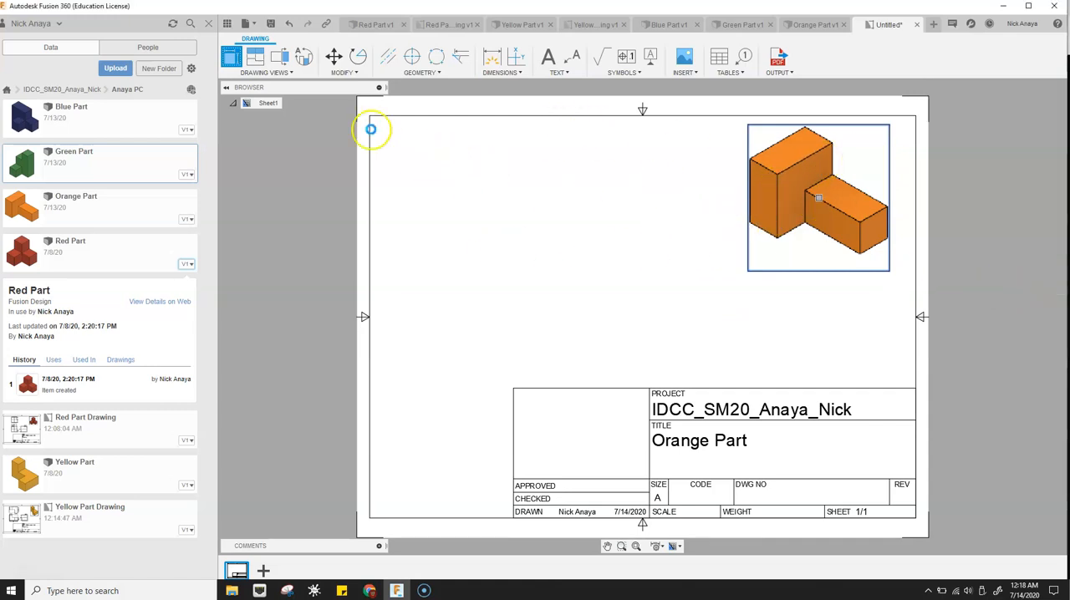
- Add a second base view with Front orientation at 1:1 scale in the left half of the sheet, keeping the hidden-edge style
left_click(233, 56)
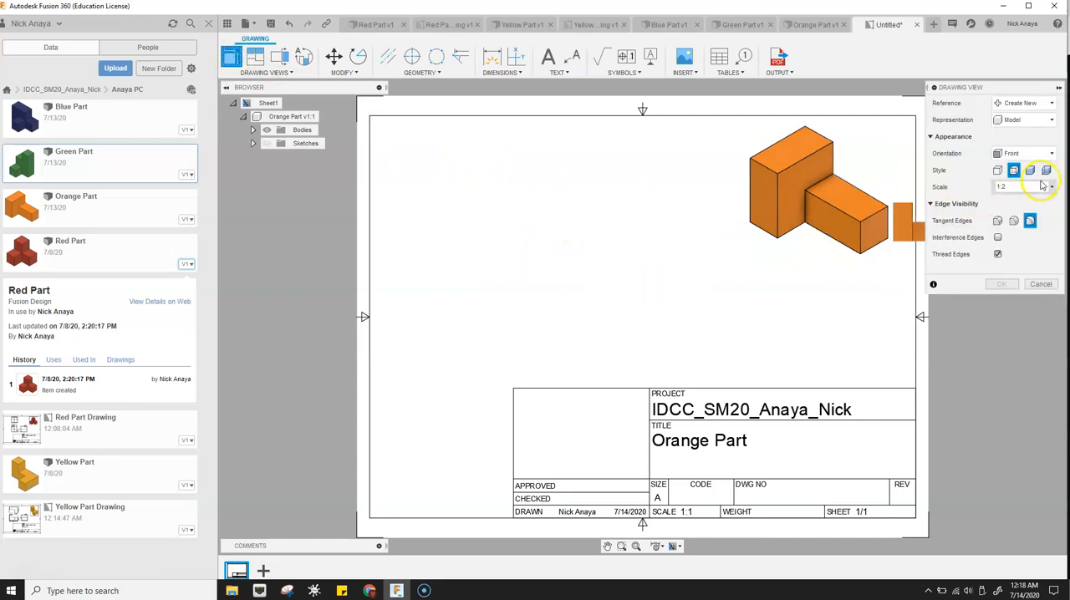
left_click(1051, 187)
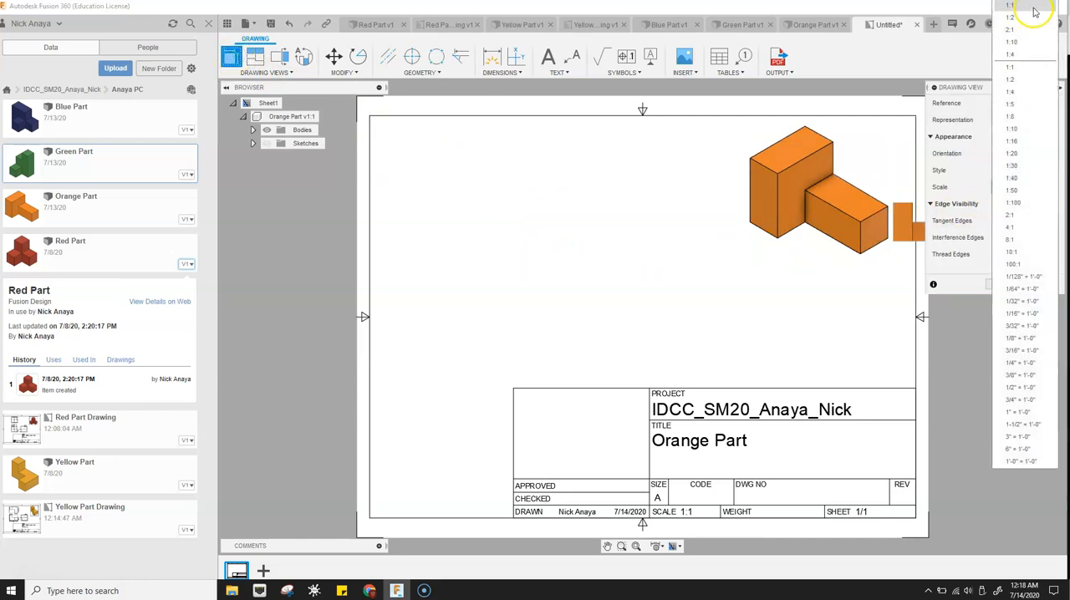
left_click(1026, 15)
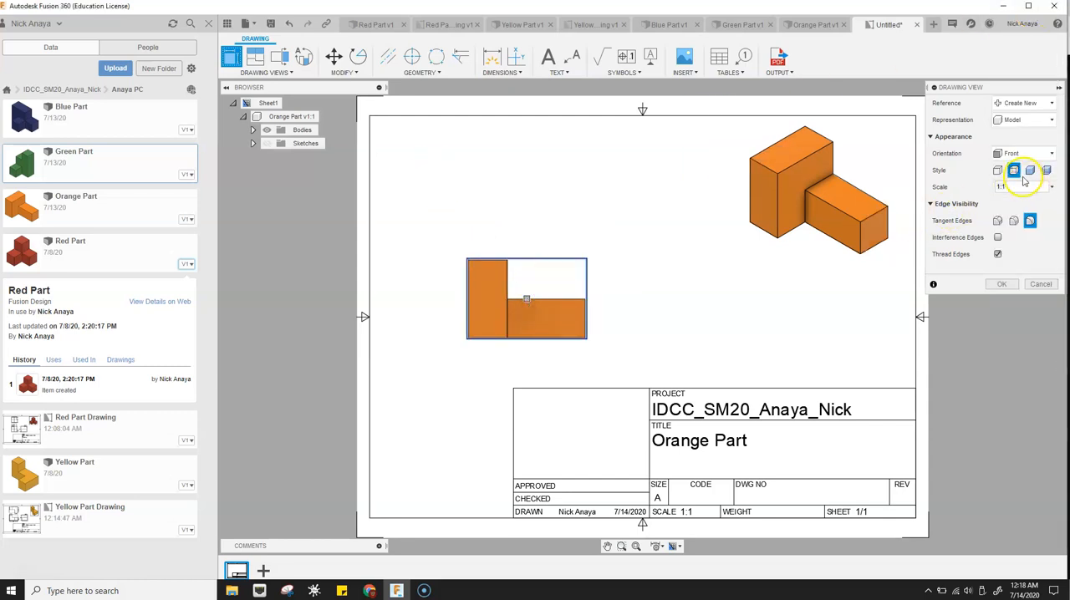
left_click(1006, 284)
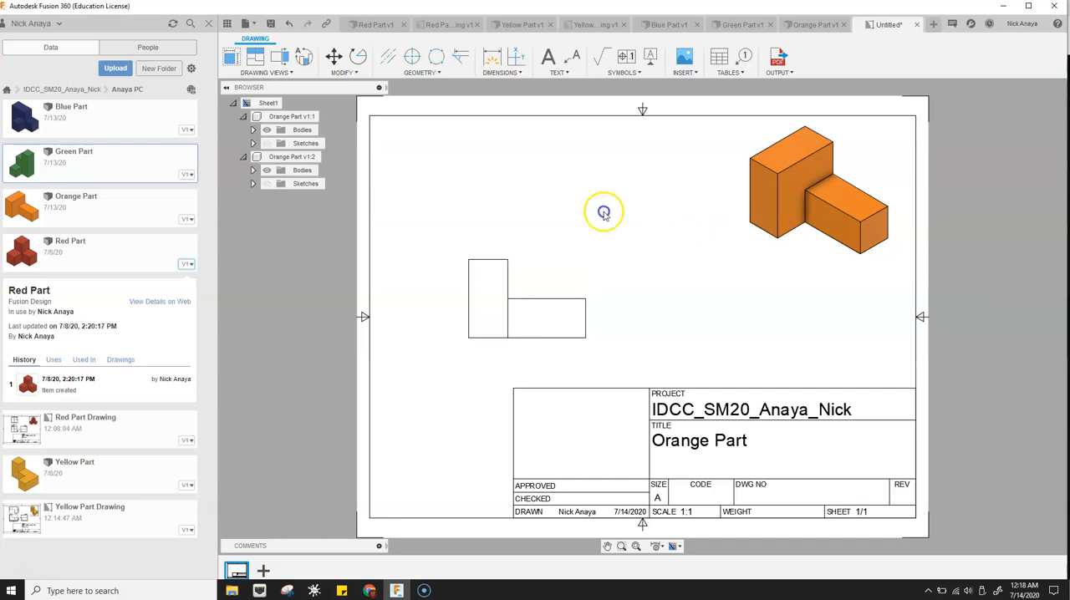
- Project a top view above the front view and a side view to its right
left_click(255, 58)
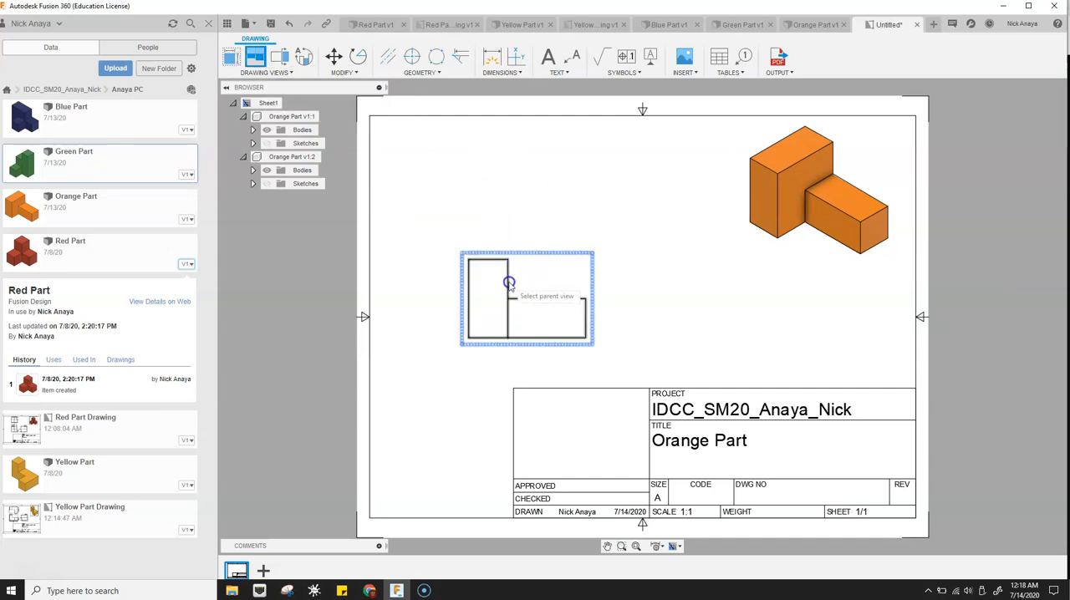
left_click(545, 322)
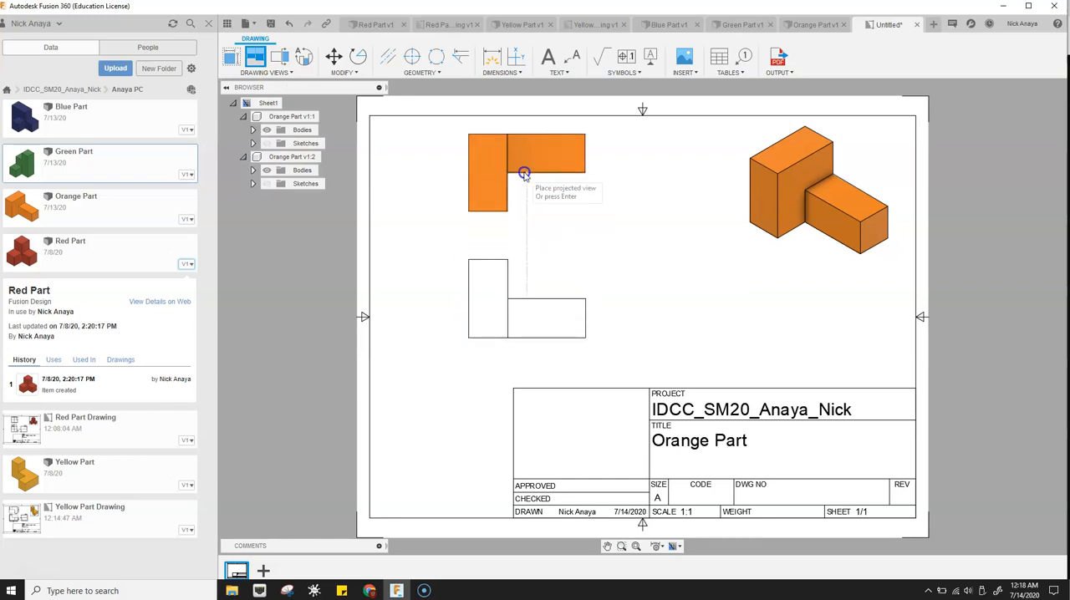
left_click(526, 181)
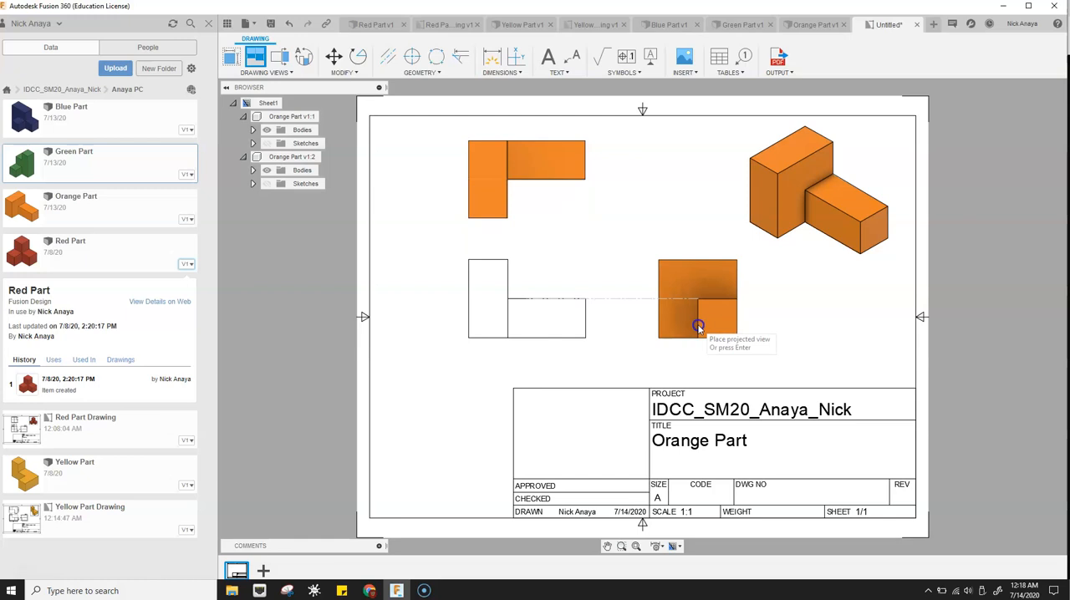
left_click(698, 326)
key("Return")
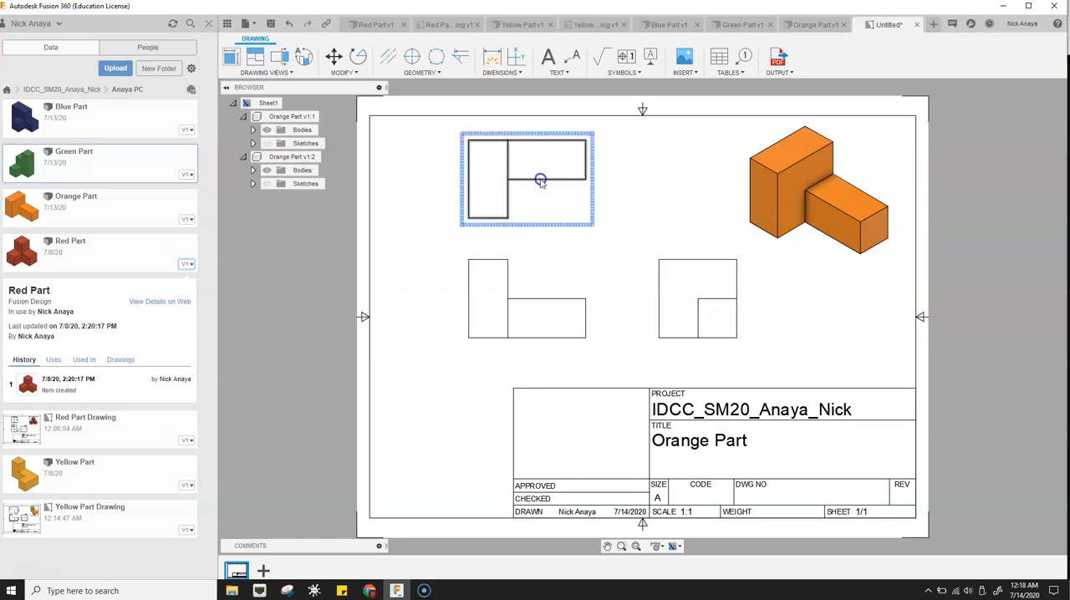
- Dimension the width of the tall block along the front view's top edge, placing the dimension above it
key("d")
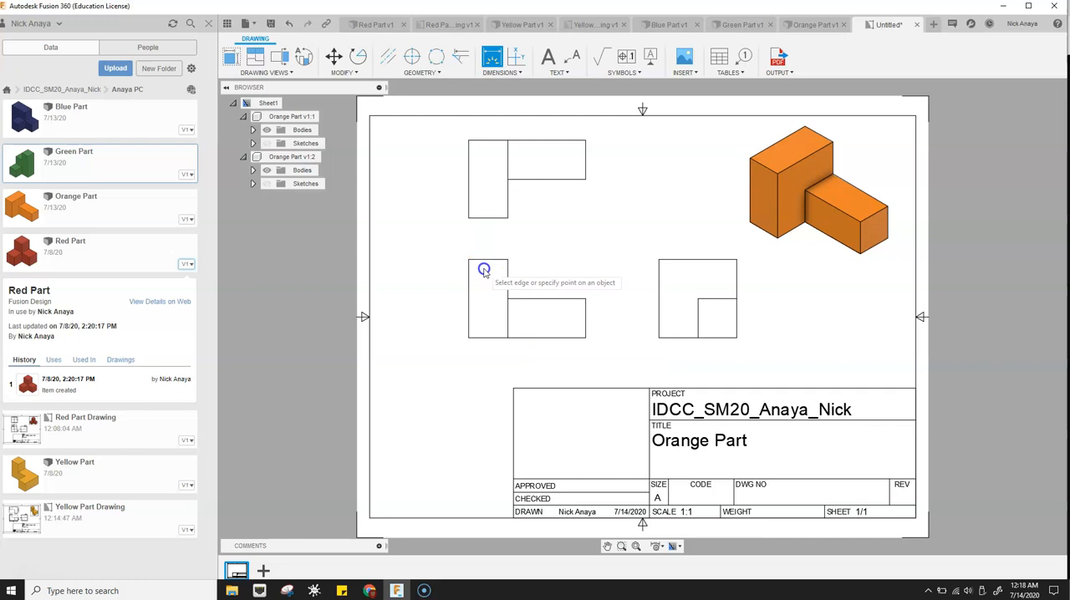
left_click(492, 261)
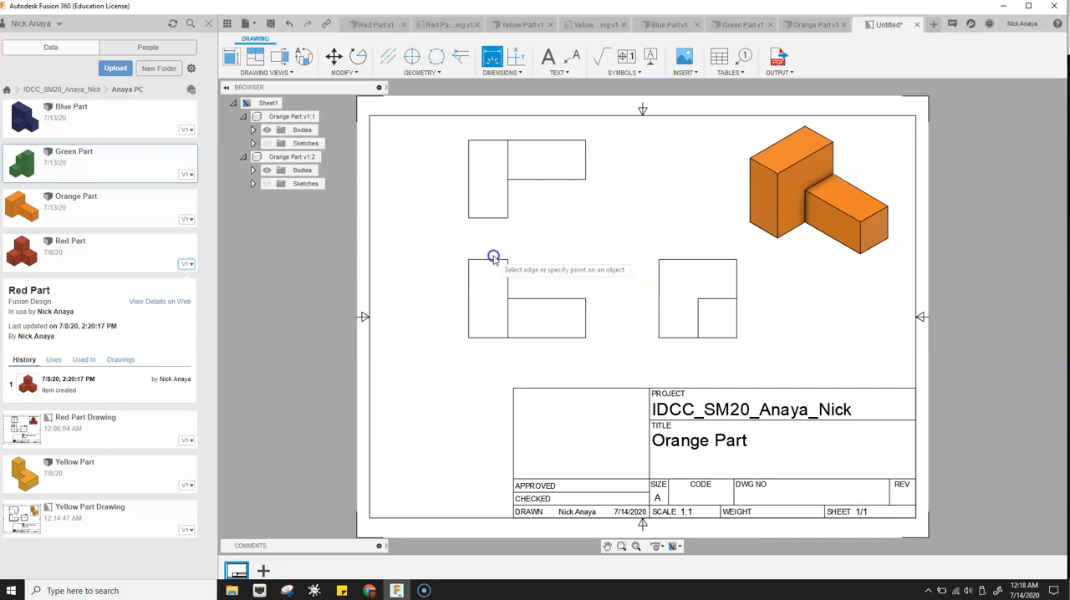
left_click(491, 260)
left_click(488, 248)
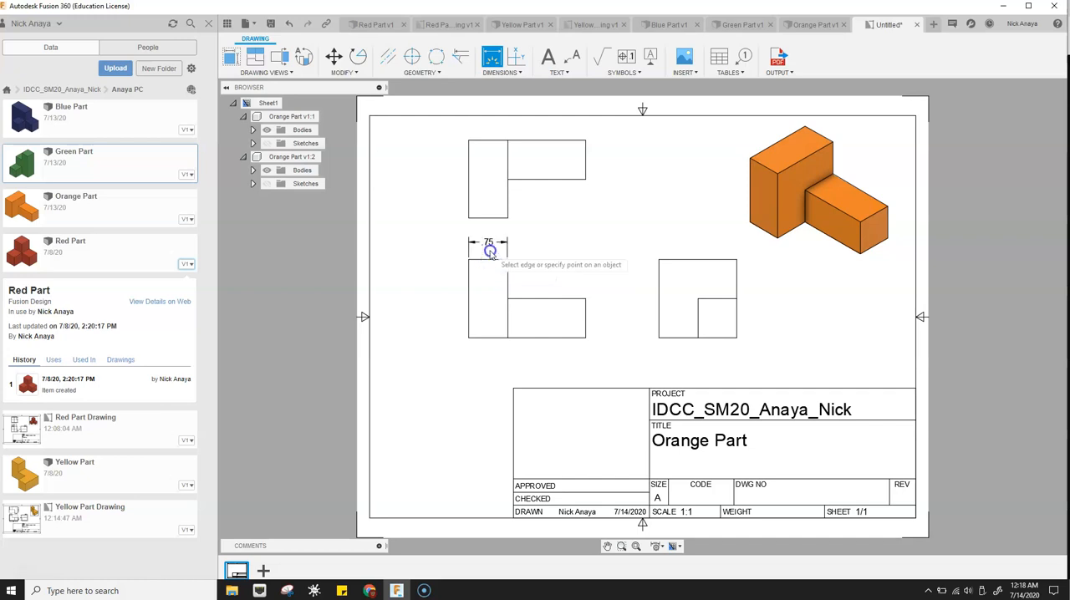
- Dimension the front view's overall length below it and the height of its lower block at the right end
left_click(471, 338)
left_click(585, 337)
left_click(561, 353)
left_click(659, 309)
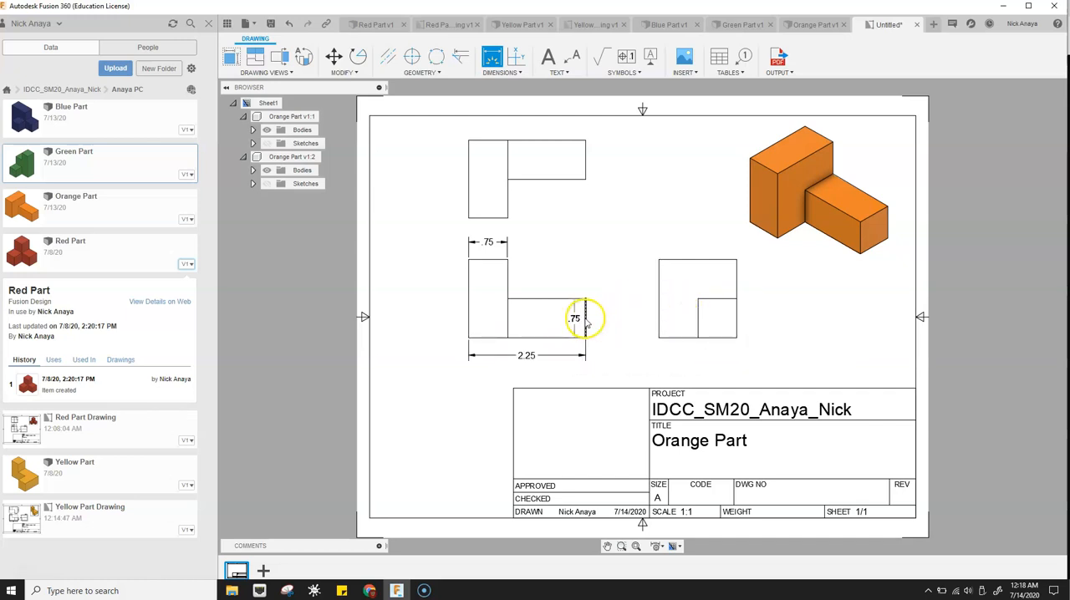
left_click(602, 317)
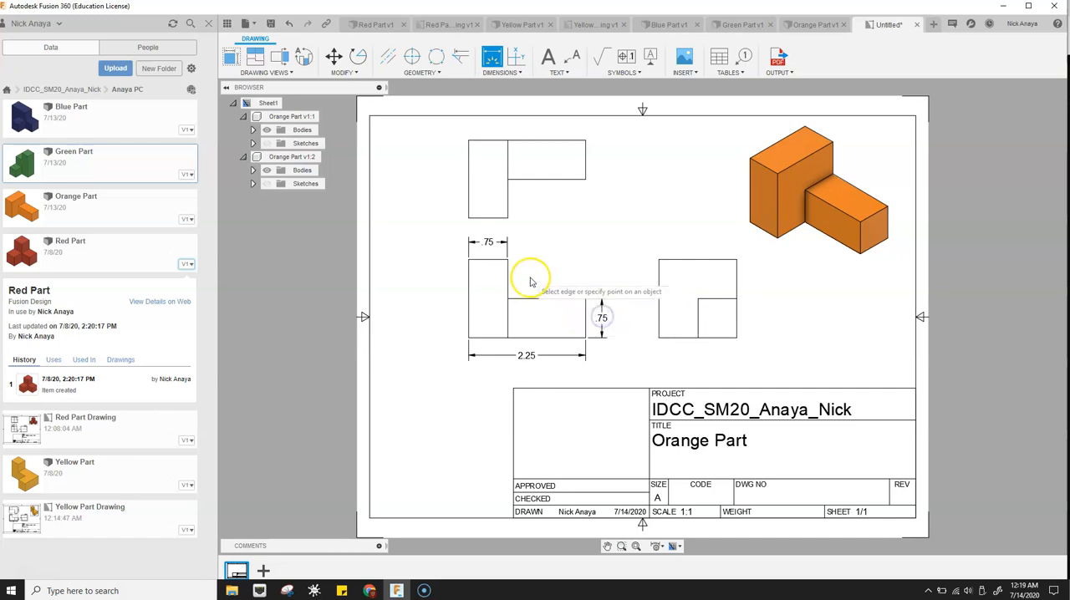
- Dimension the side view's overall height and width, and the depth of the arm's right end in the top view
left_click(660, 280)
left_click(637, 286)
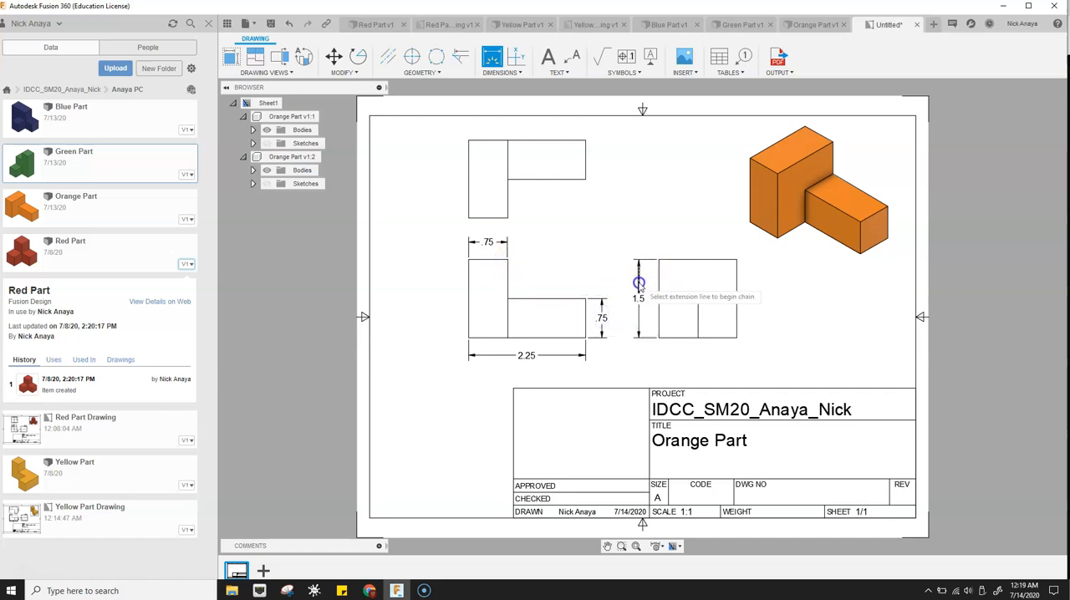
left_click(697, 260)
left_click(699, 247)
left_click(586, 163)
left_click(604, 162)
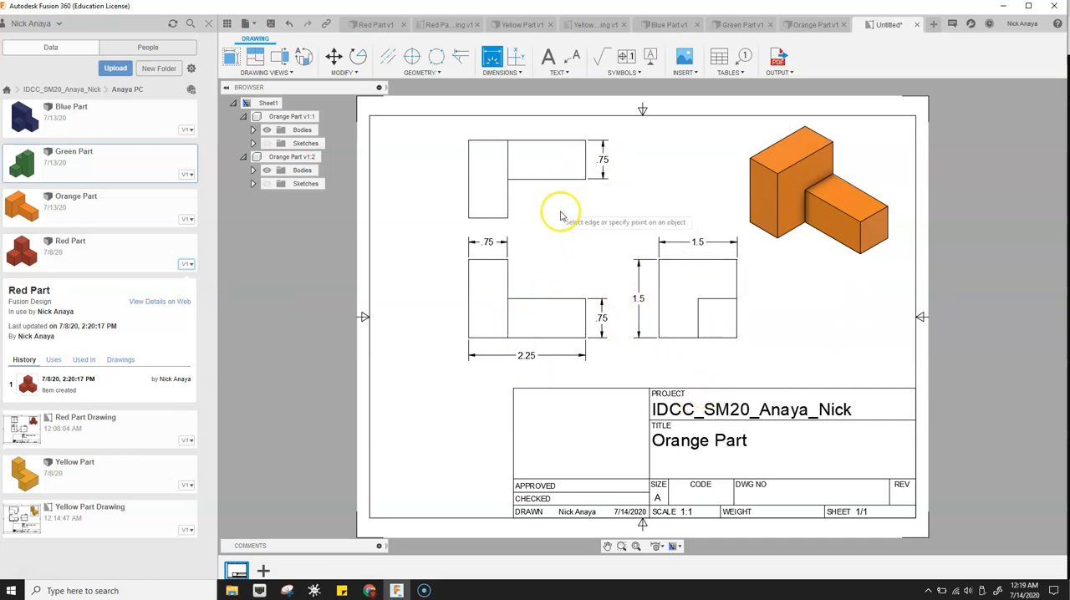
- Save the drawing as Orange Part Drawing in the project folder
left_click(273, 24)
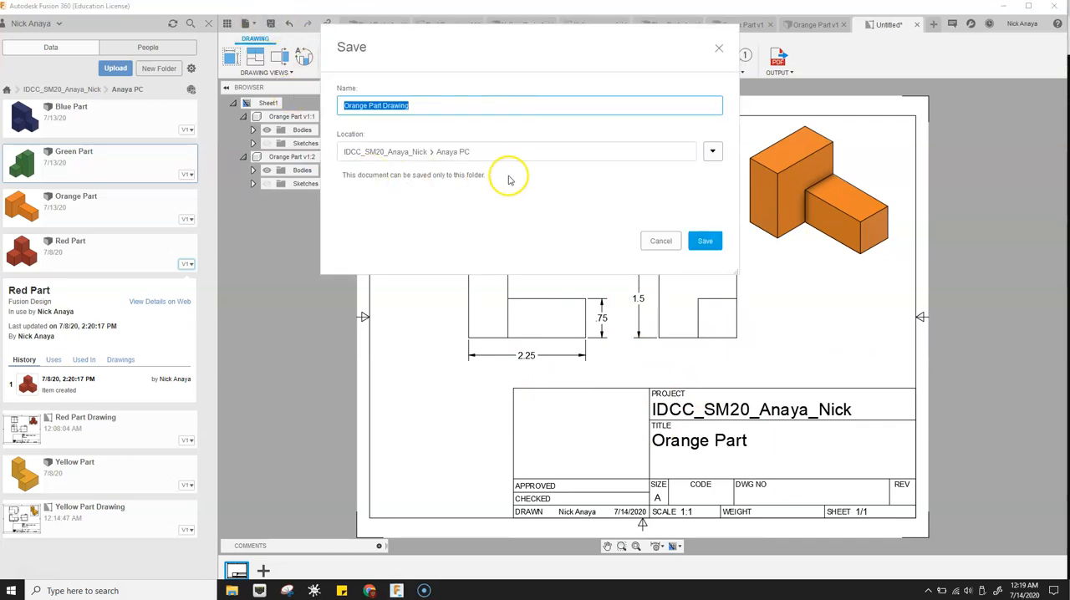
left_click(706, 241)
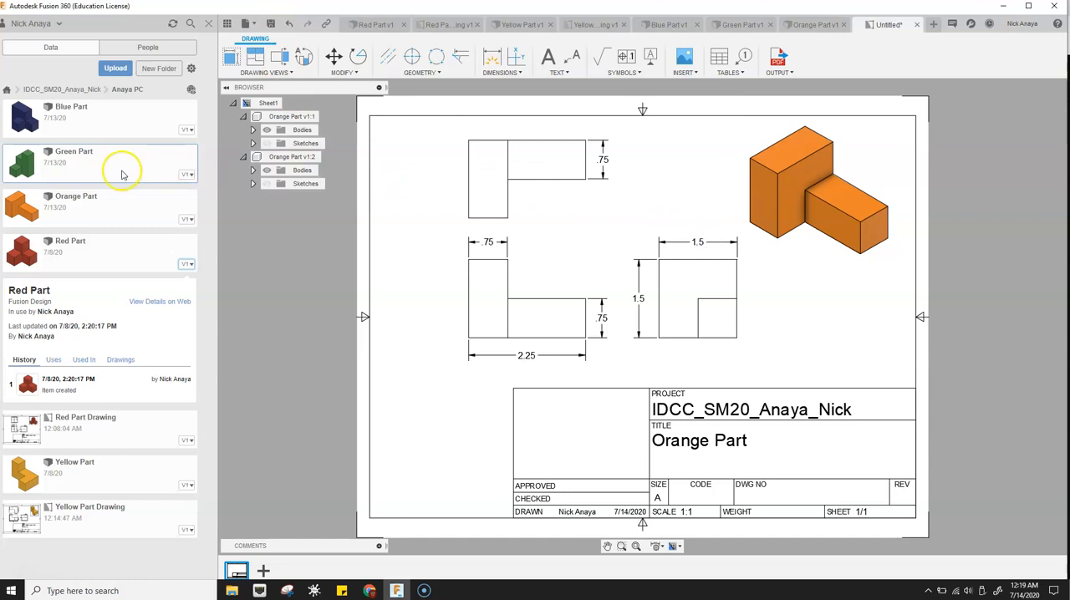
- Switch to the Green Part design and create a new drawing from it with sheet size A (11in x 8.5in)
left_click(750, 25)
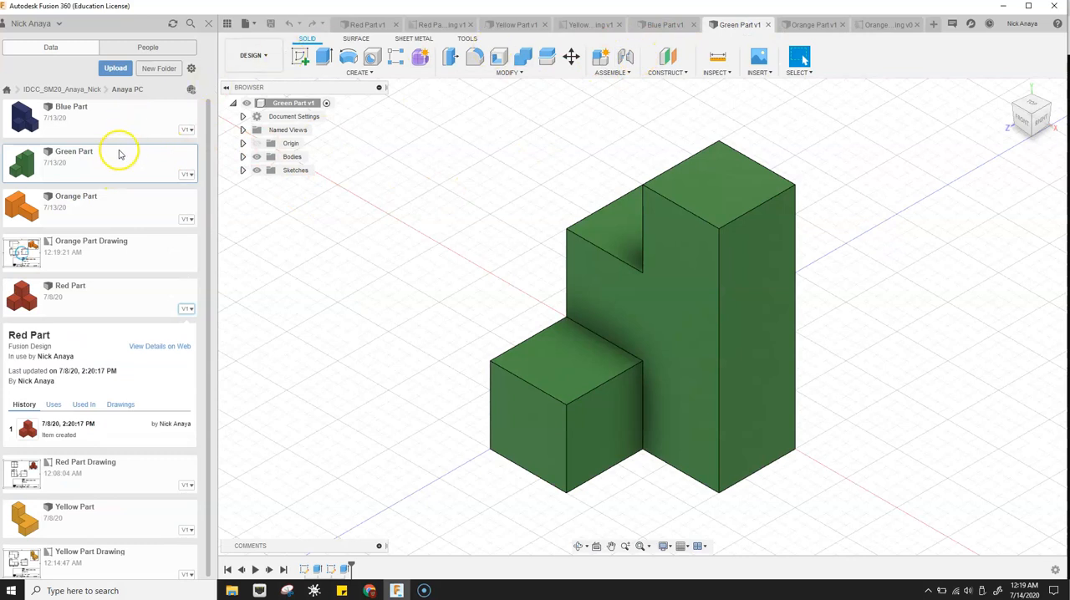
left_click(254, 55)
mouse_move(291, 199)
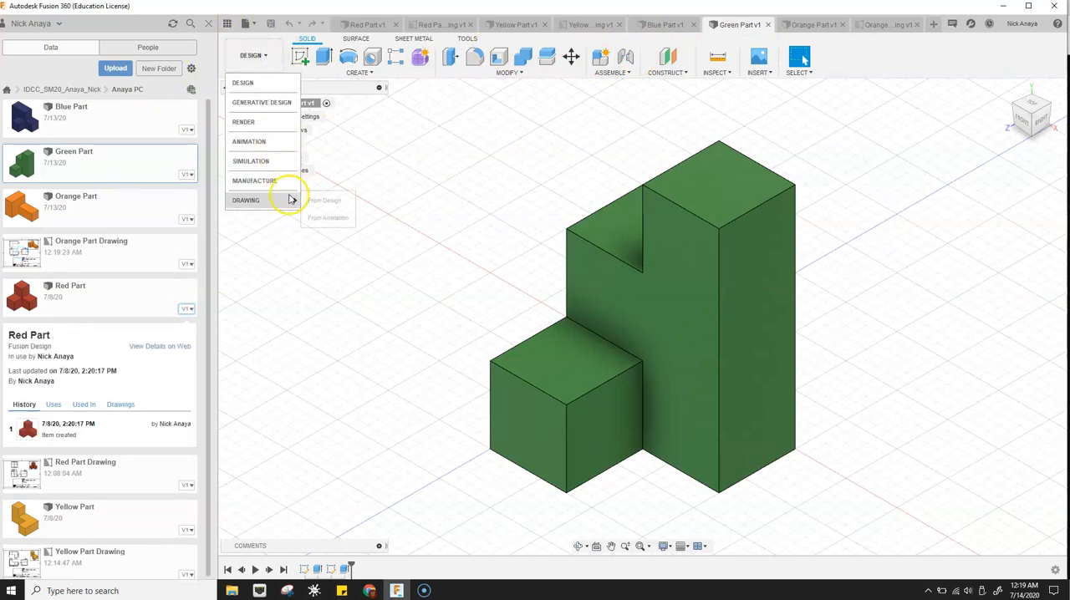
left_click(317, 201)
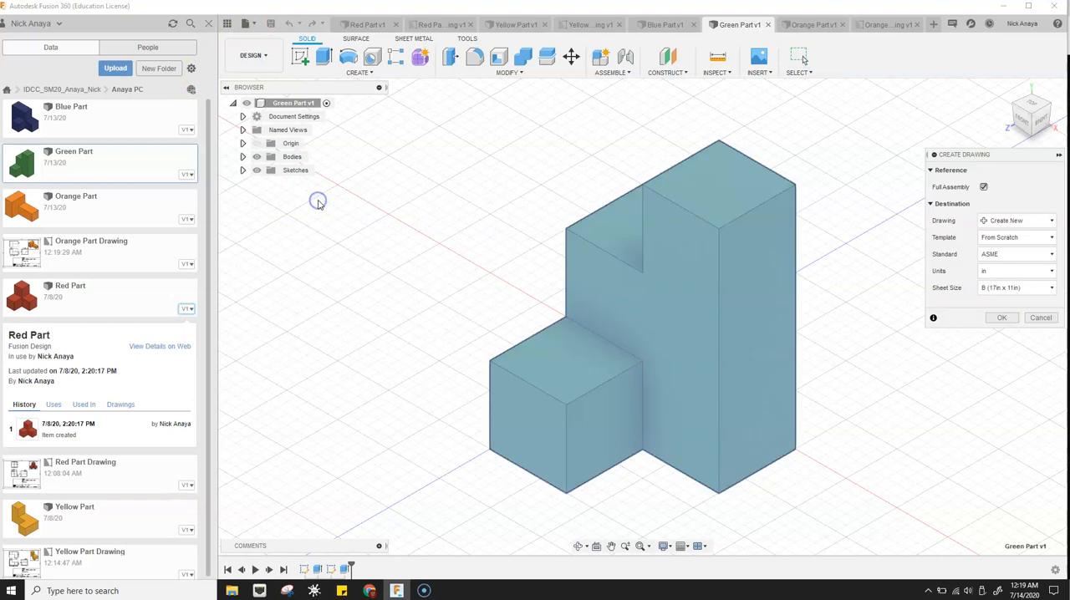
left_click(1044, 287)
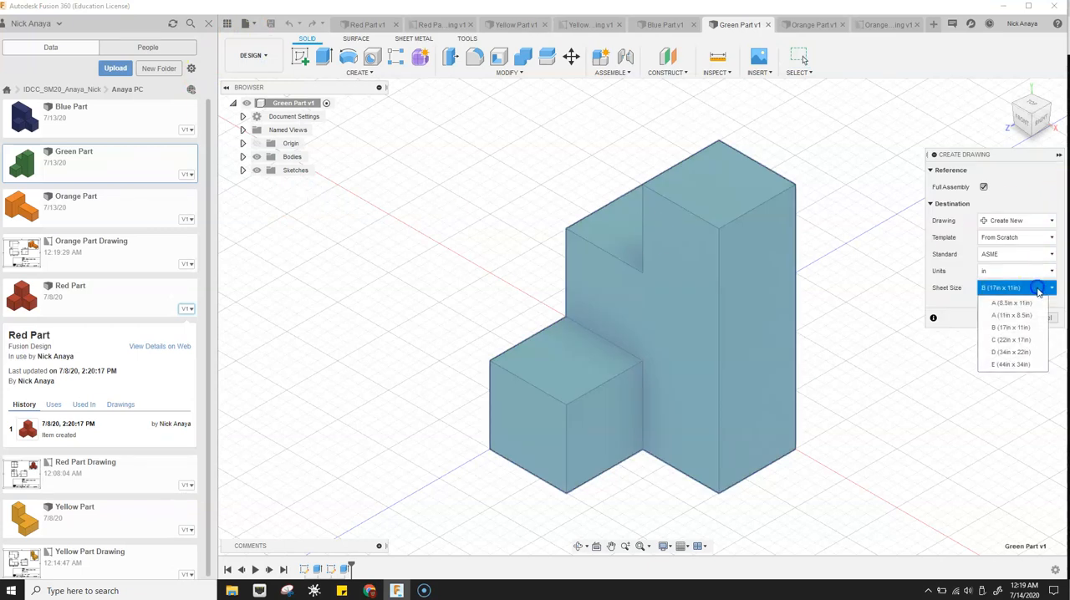
left_click(1036, 316)
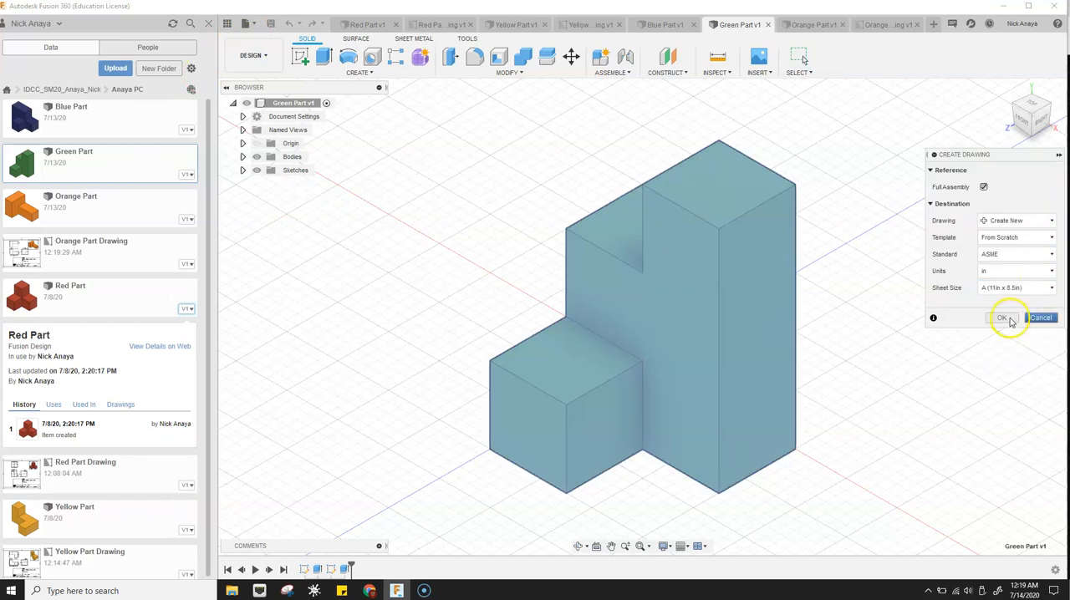
left_click(1004, 319)
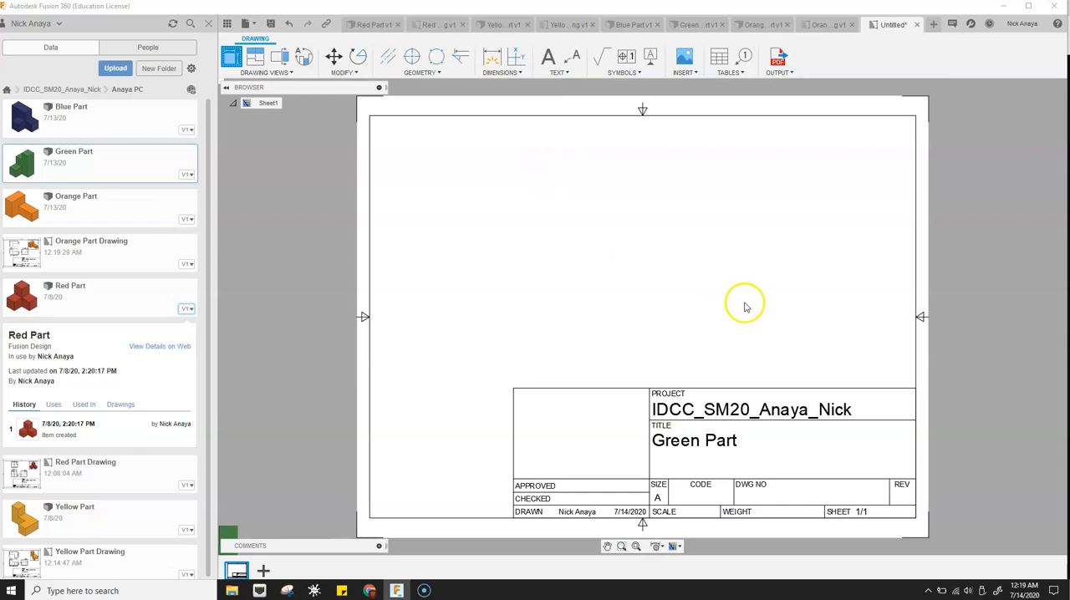
- Place a shaded base view in HOME orientation at 1:1 scale in the sheet's upper-right corner
left_click(1014, 153)
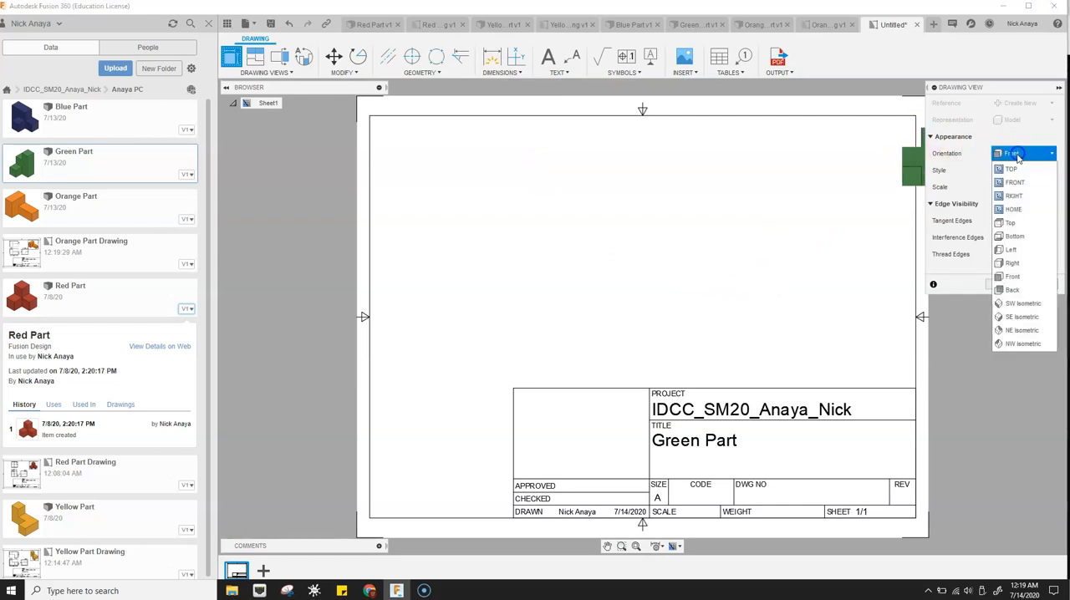
left_click(1034, 209)
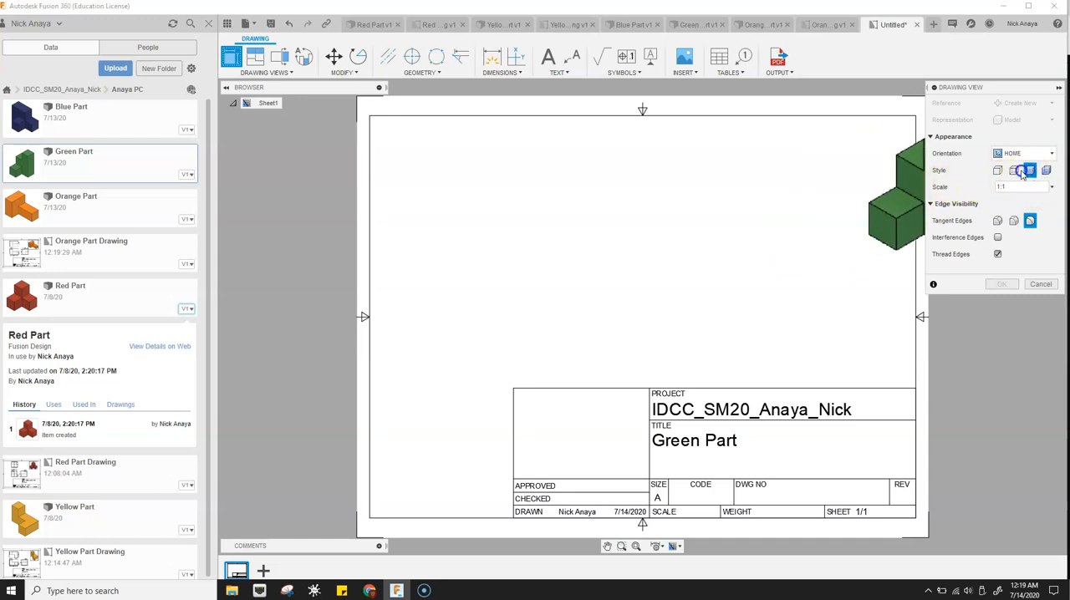
left_click(837, 189)
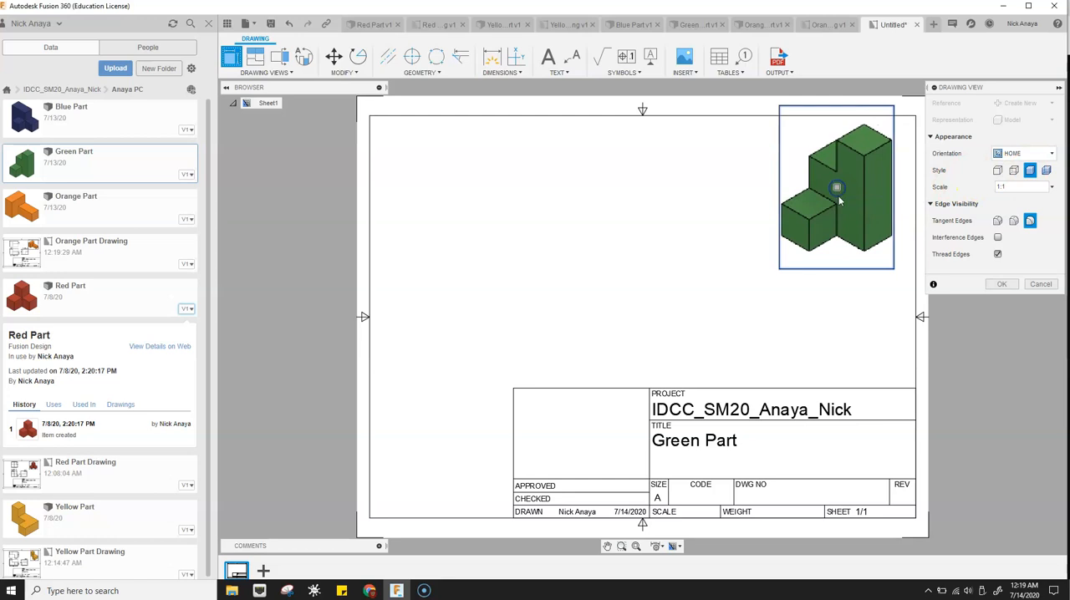
left_click(1001, 285)
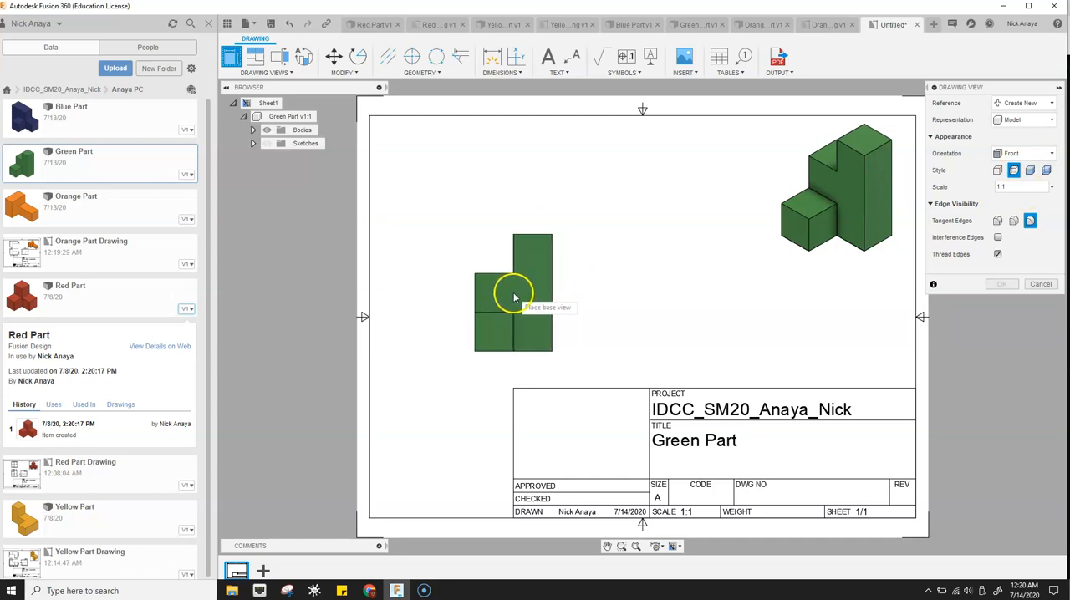
- Place a 1:1 front base view with visible and hidden edges, and project the top view above and the side view to its right
left_click(513, 311)
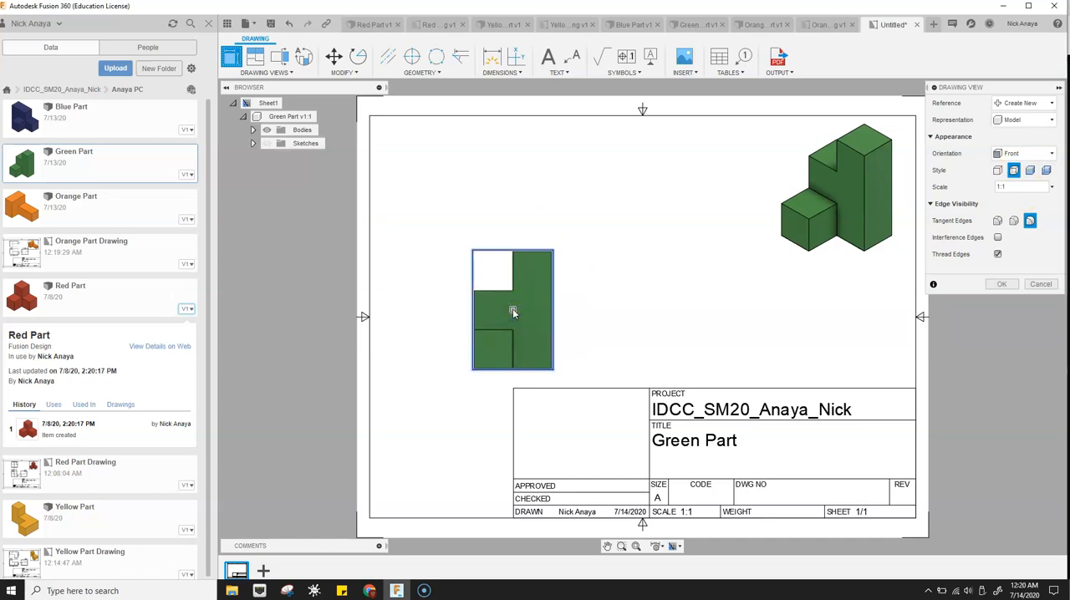
left_click(1002, 285)
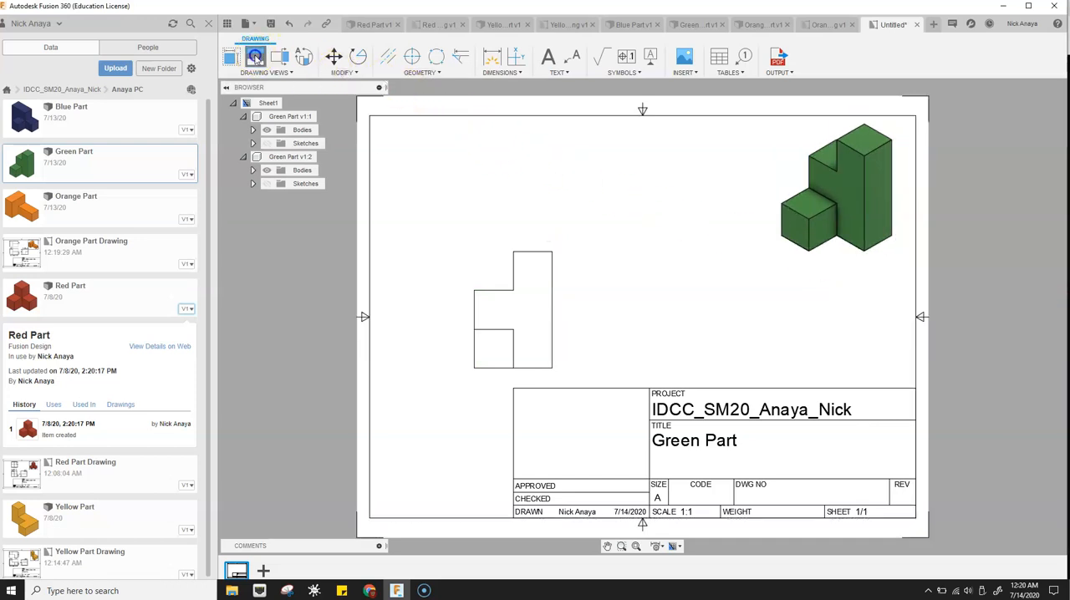
left_click(506, 315)
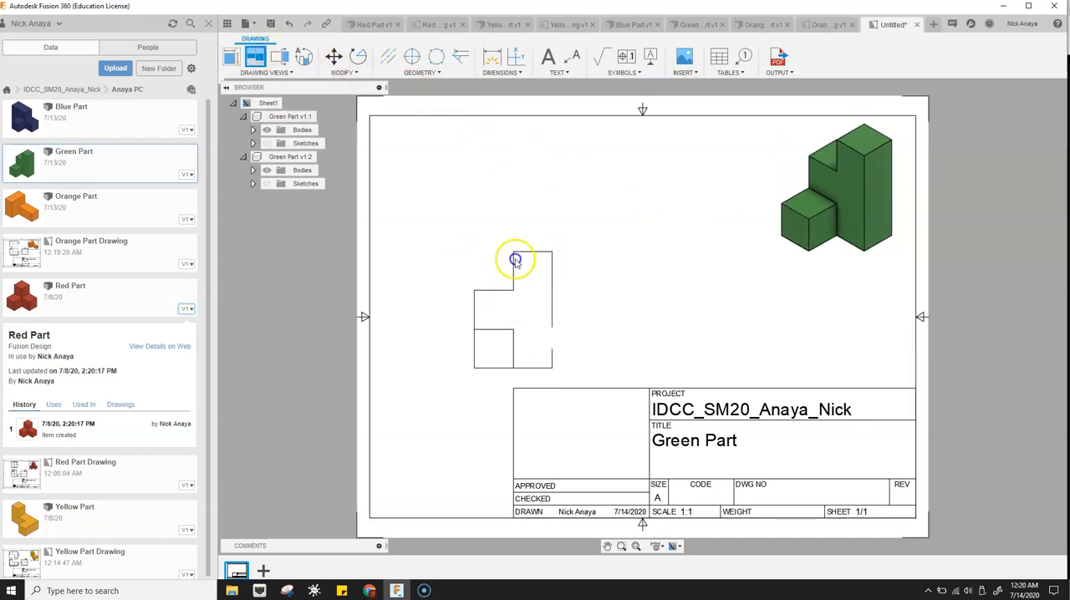
left_click(507, 168)
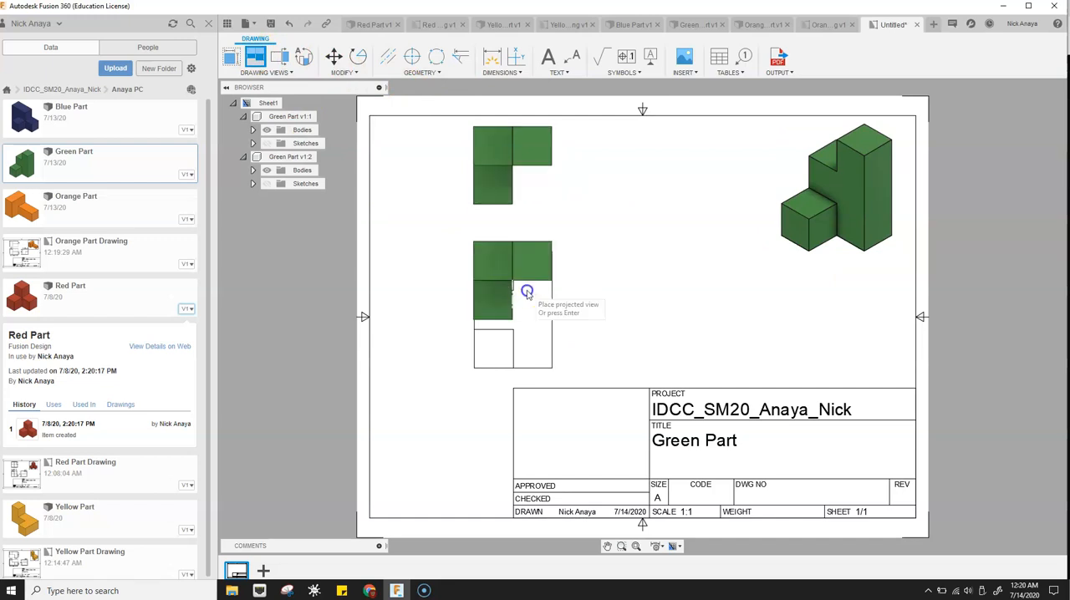
left_click(667, 315)
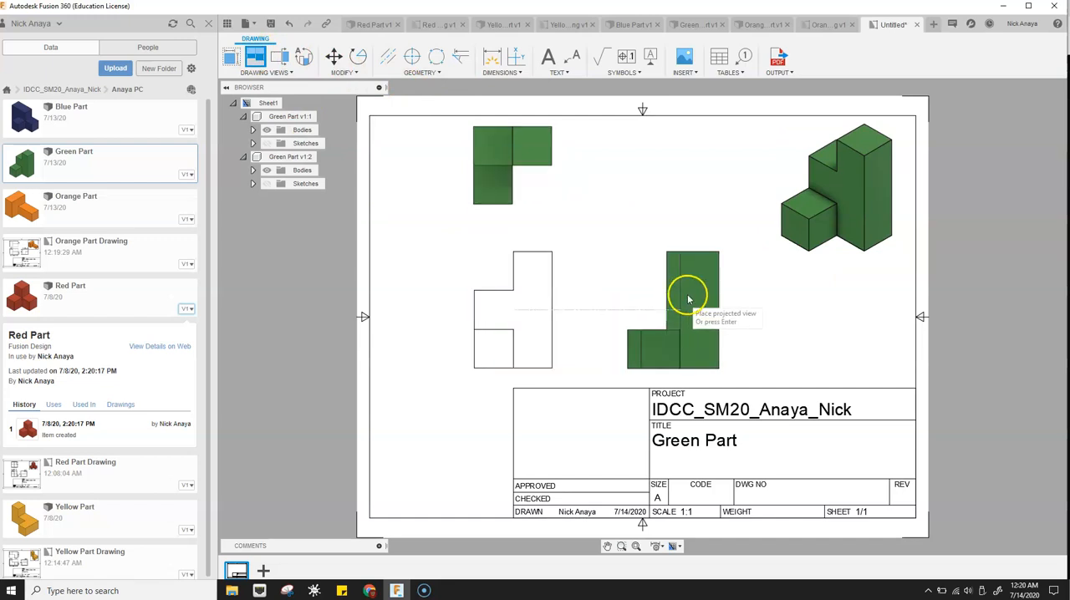
key("Return")
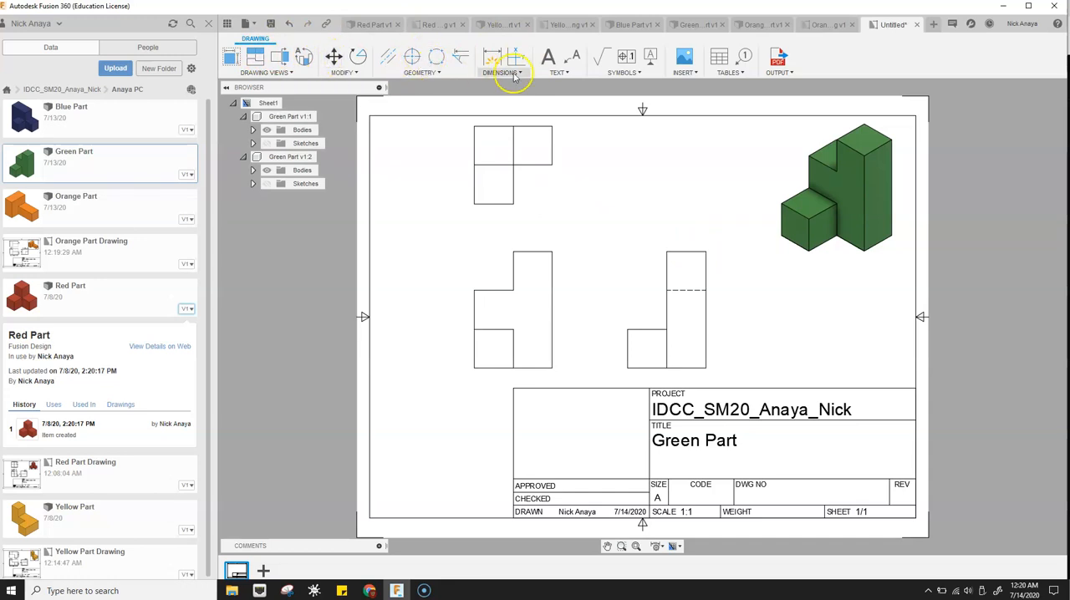
- Dimension the front view's overall height and left step height, plus the height of the side view's lower block
left_click(494, 56)
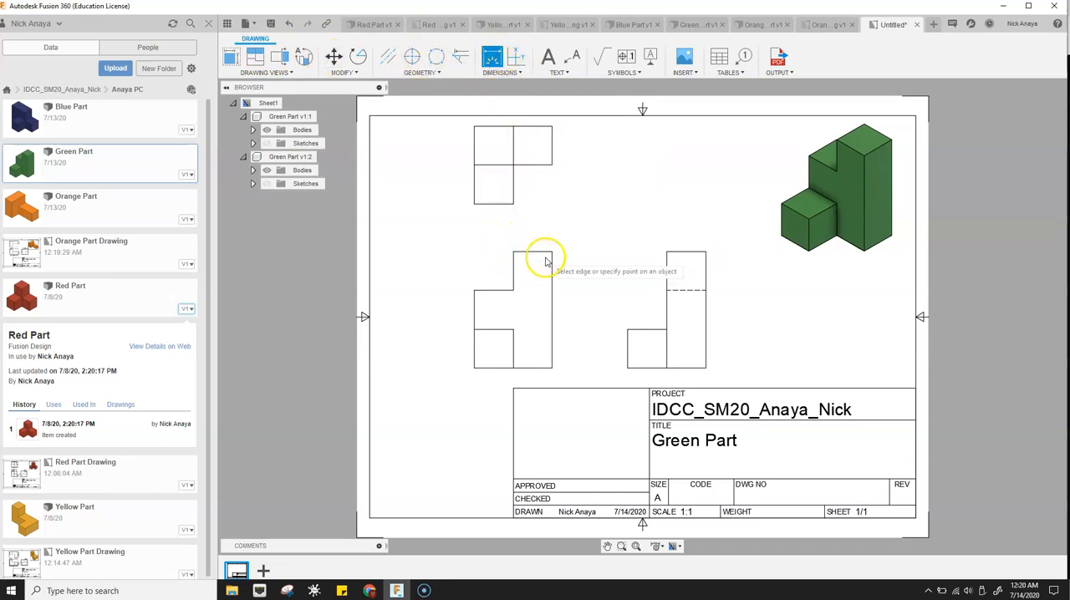
left_click(552, 311)
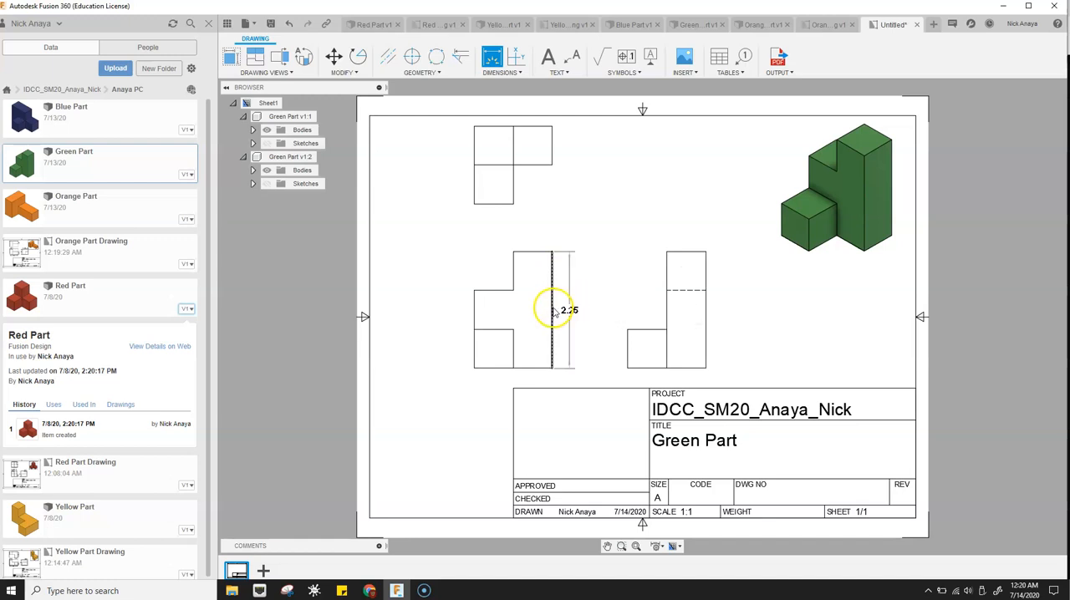
left_click(570, 309)
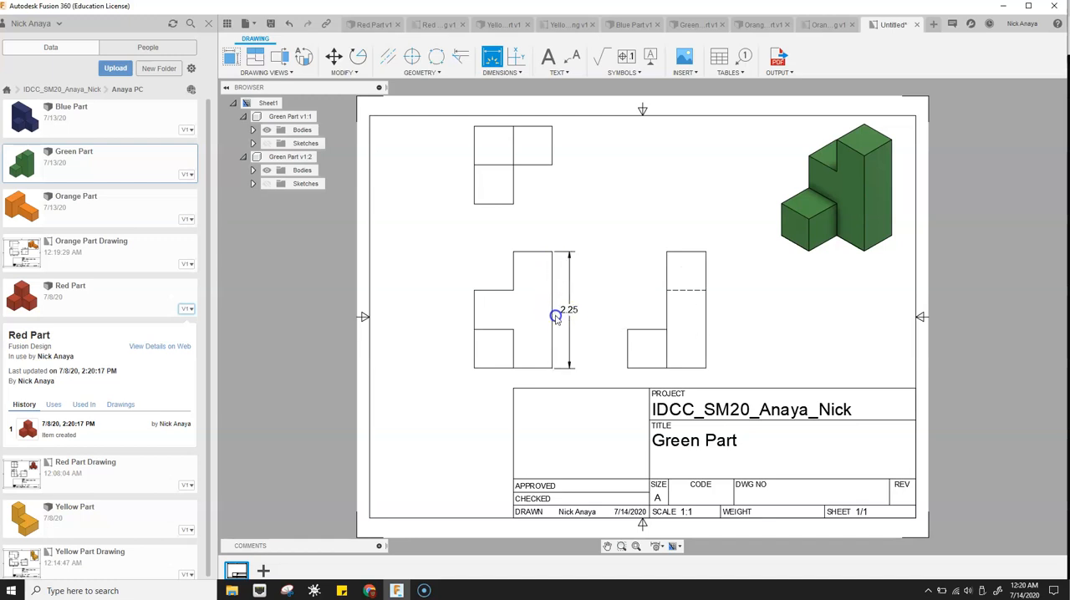
left_click(490, 292)
left_click(494, 370)
left_click(461, 358)
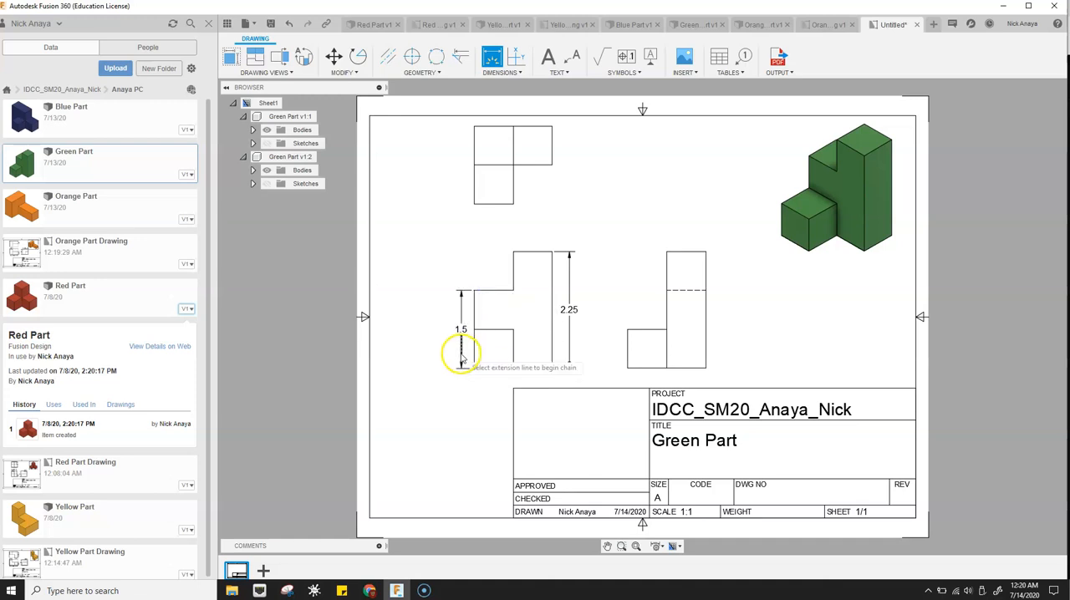
left_click(627, 351)
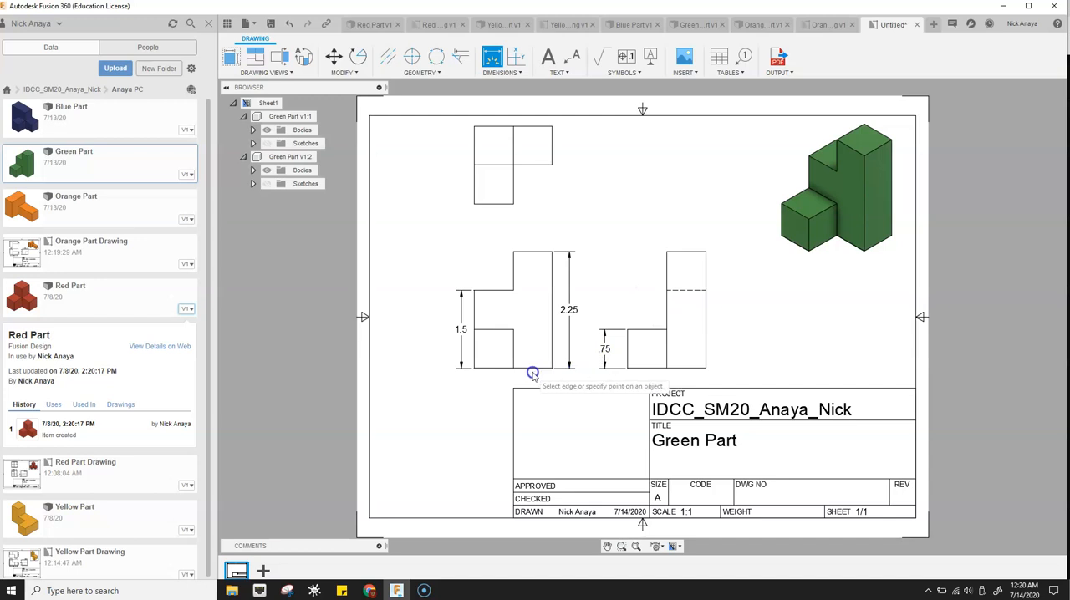
- Dimension the front view's overall width below it and the width of its tall column above it
left_click(476, 369)
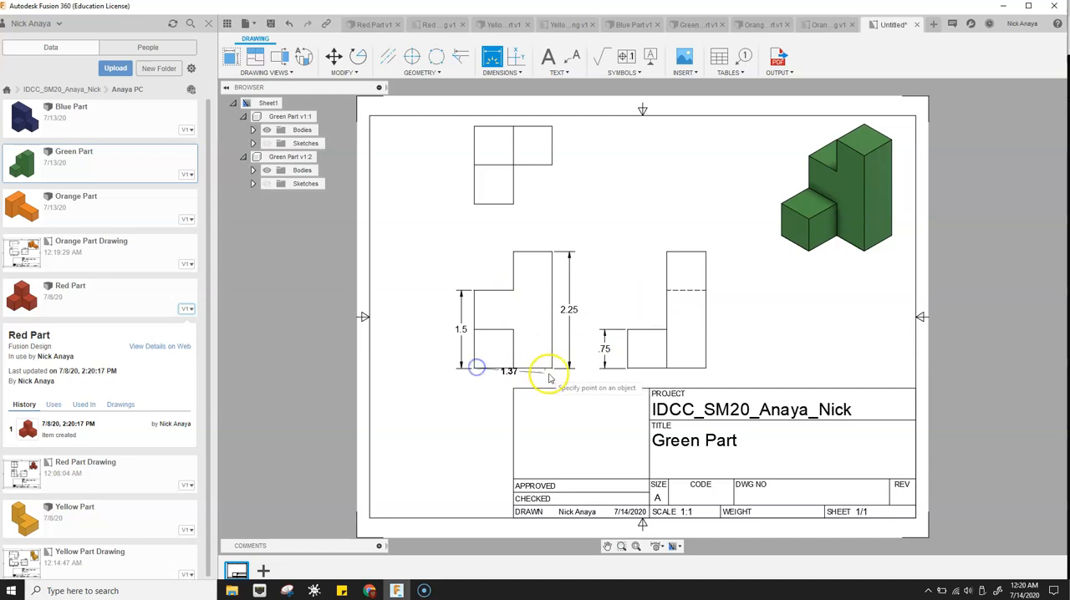
left_click(551, 368)
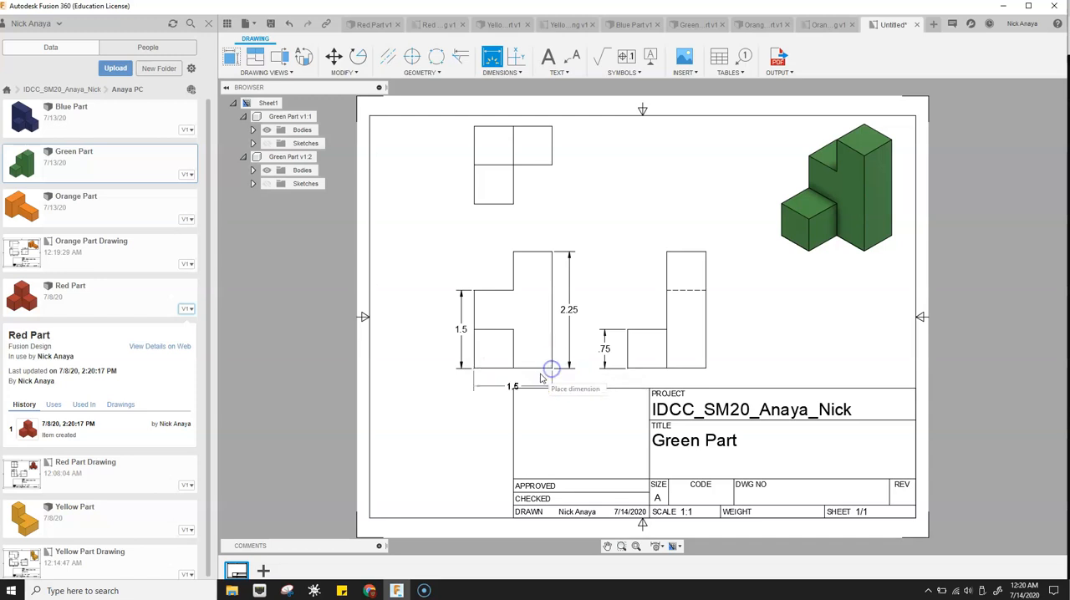
left_click(539, 379)
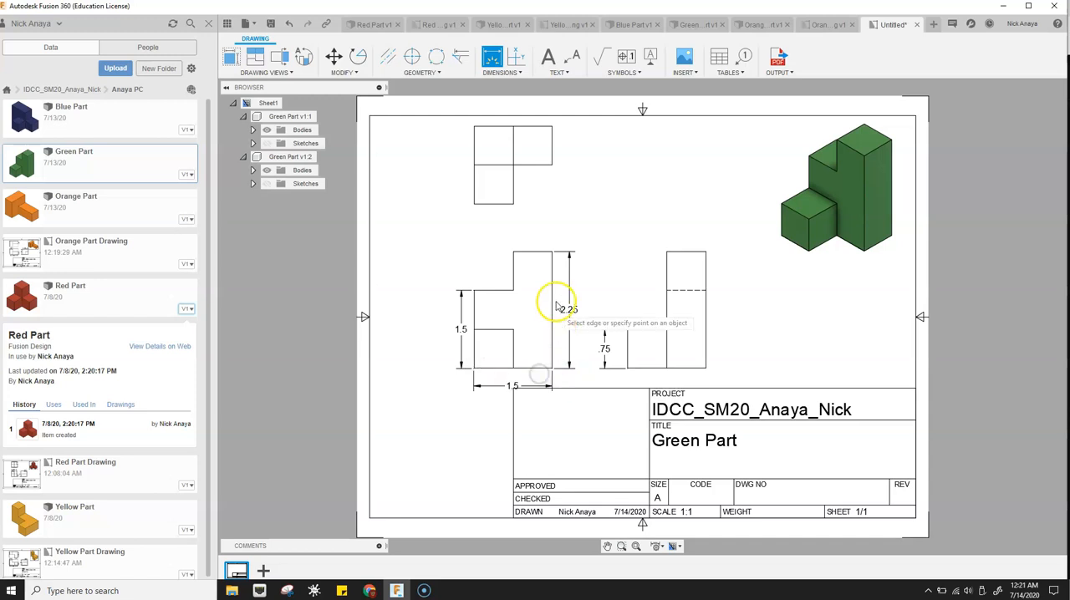
left_click(533, 256)
left_click(532, 237)
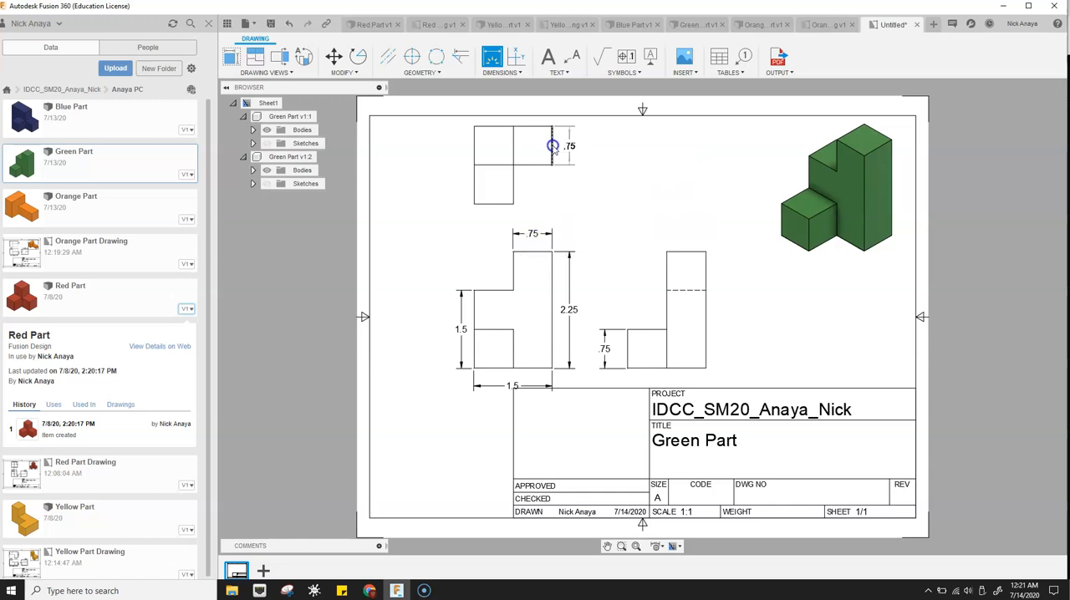
- Dimension the depth of the top view's right end and the side view's overall width above that view
left_click(571, 147)
left_click(571, 147)
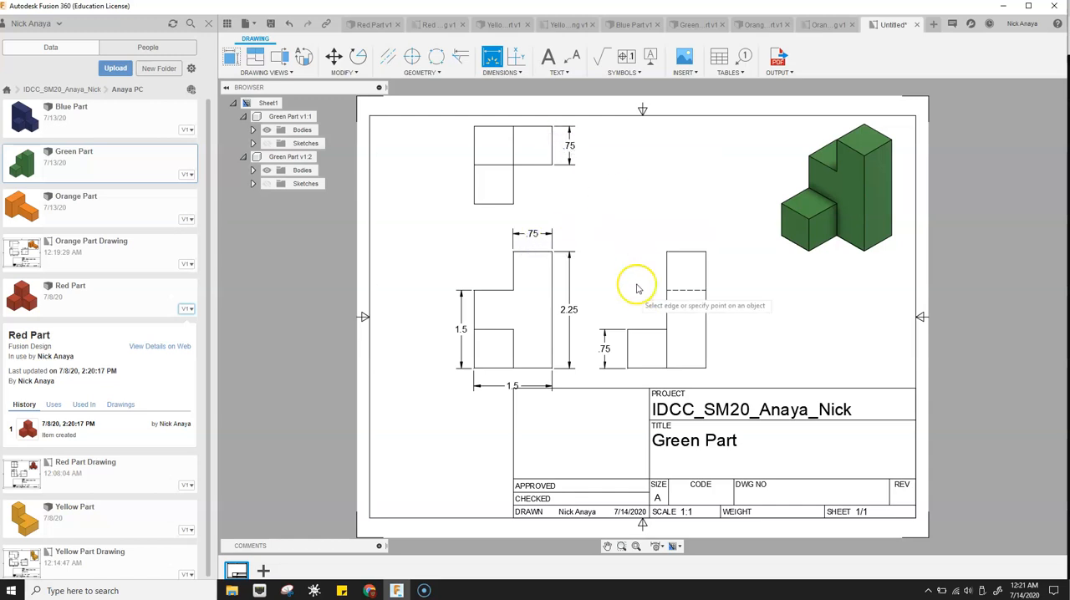
left_click(629, 329)
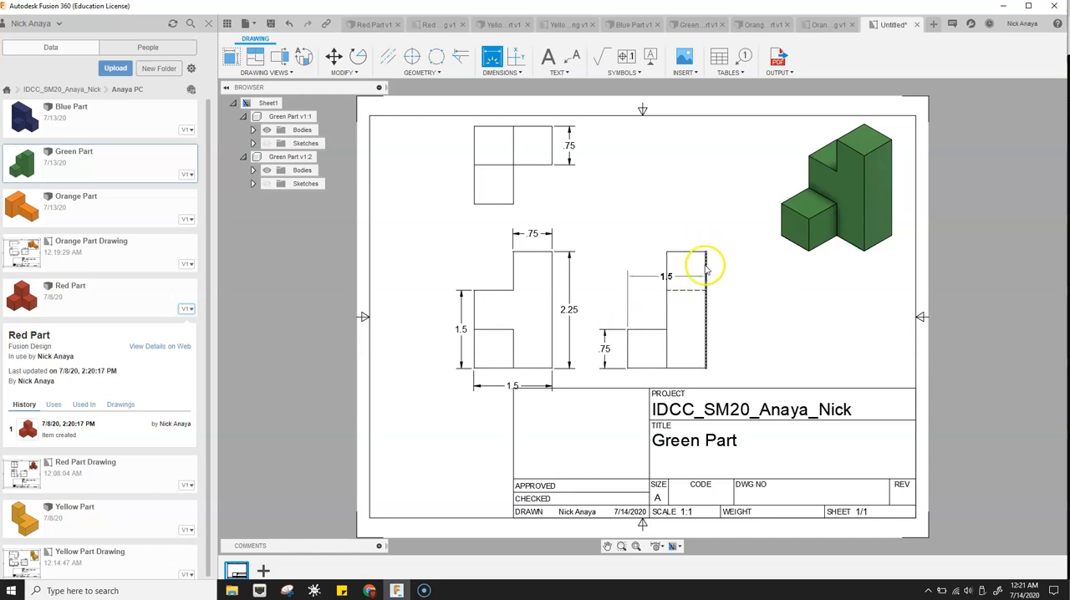
left_click(705, 368)
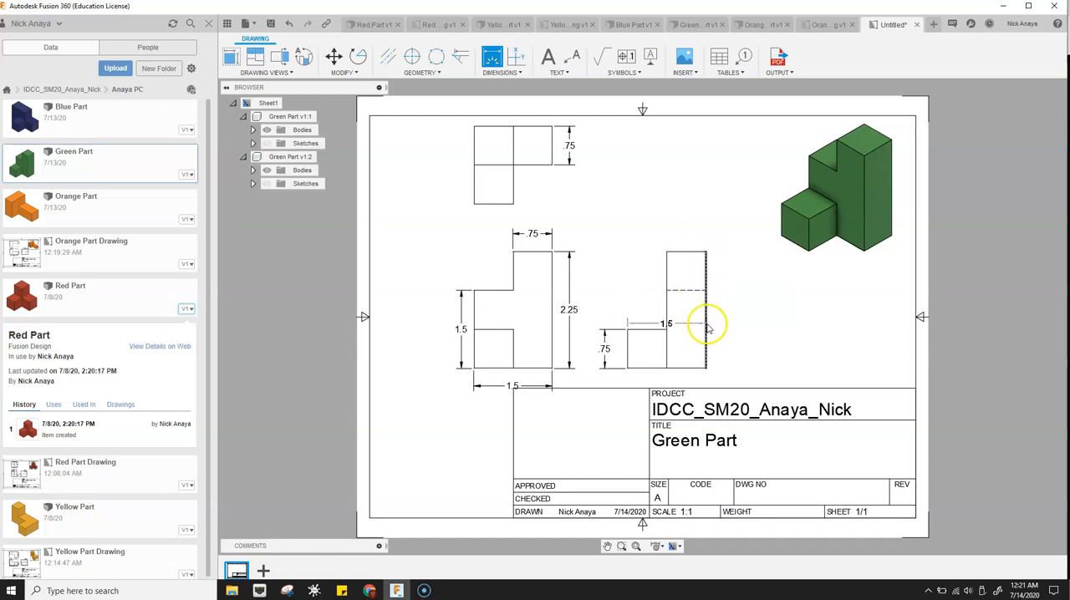
left_click(701, 227)
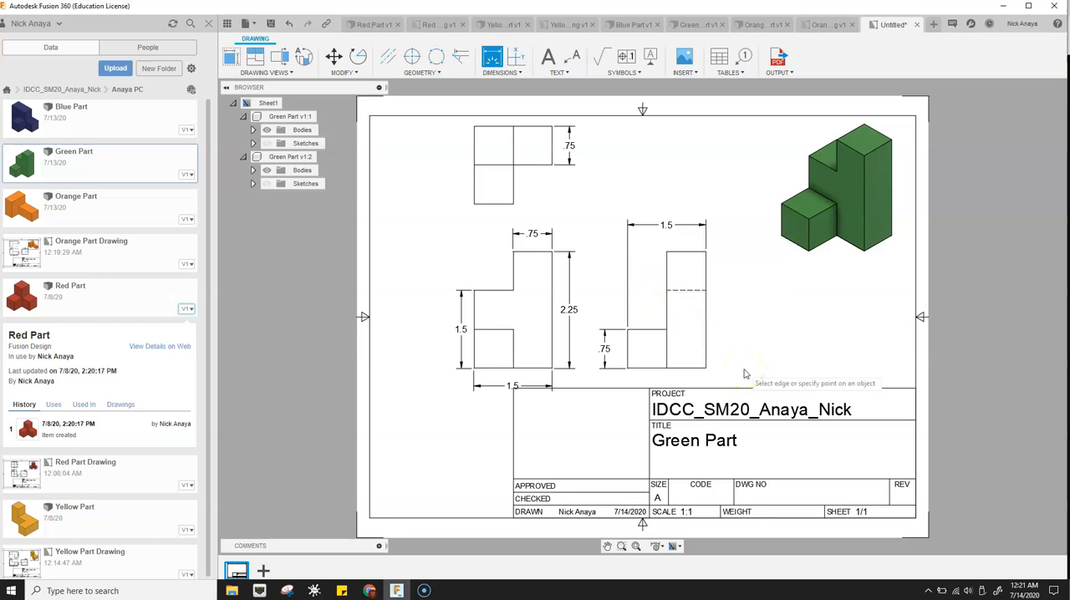
key("Escape")
- Move the front view slightly up, away from the title block, and save the drawing as Green Part Drawing
left_click(513, 311)
left_click(512, 311)
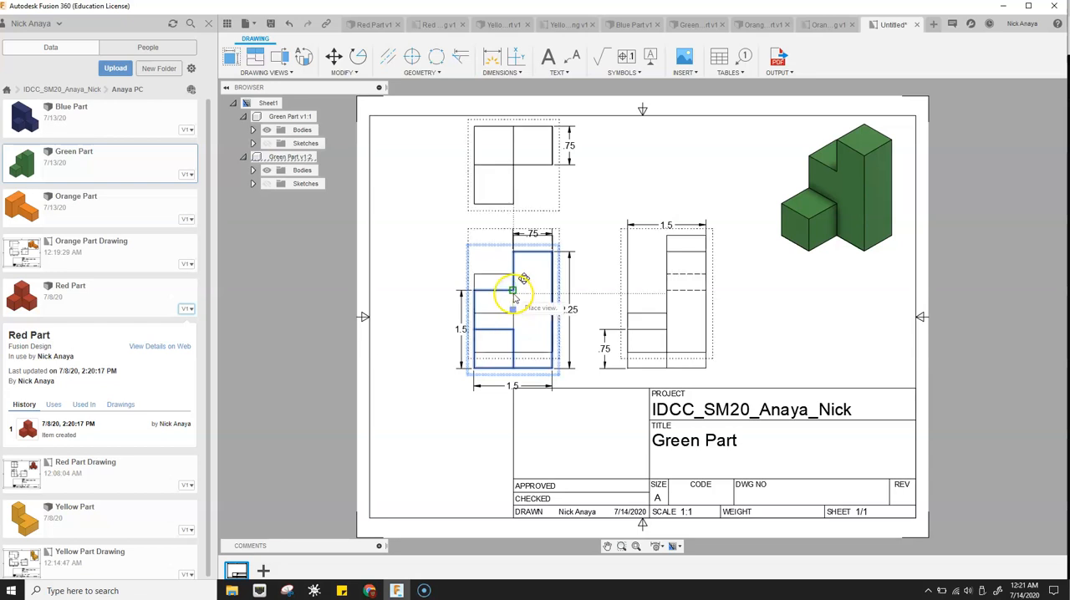
left_click(513, 295)
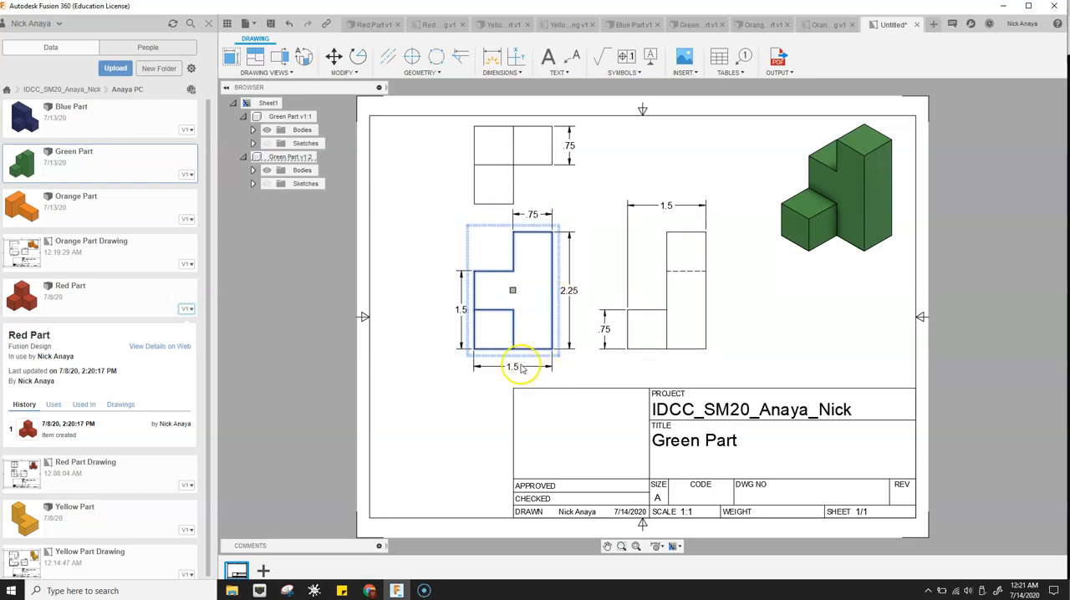
left_click(780, 284)
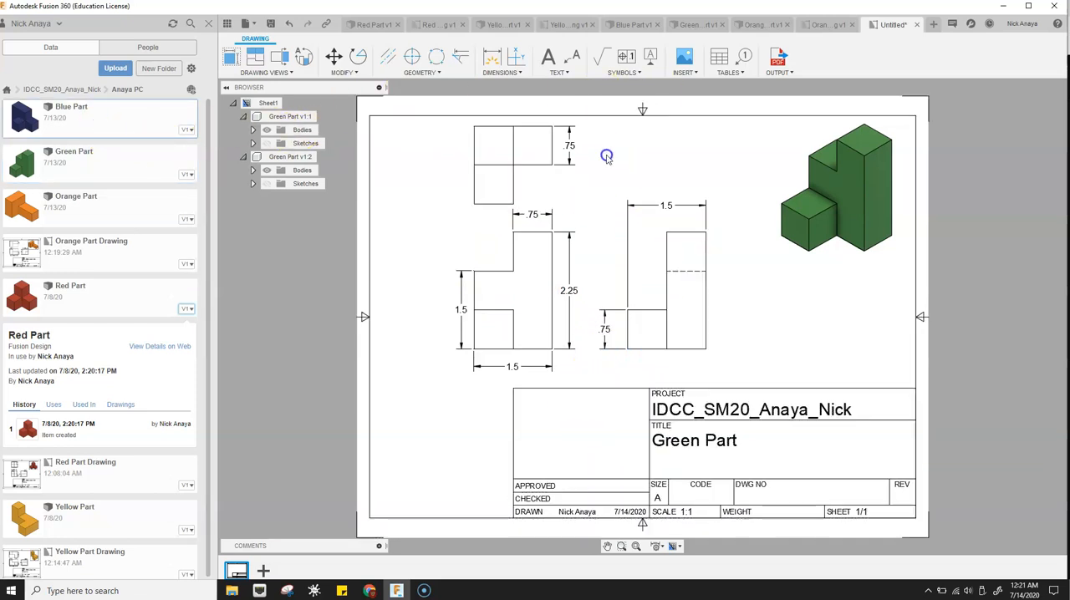
left_click(271, 22)
left_click(705, 241)
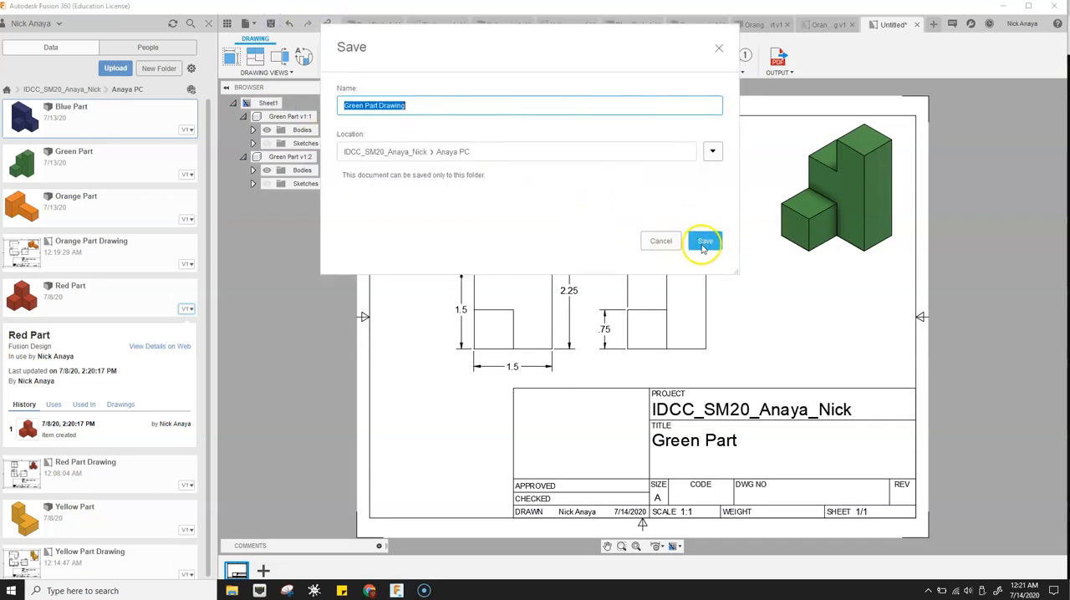
- Open the Blue Part design and create a new drawing from it with sheet size A (11in x 8.5in)
double_click(106, 133)
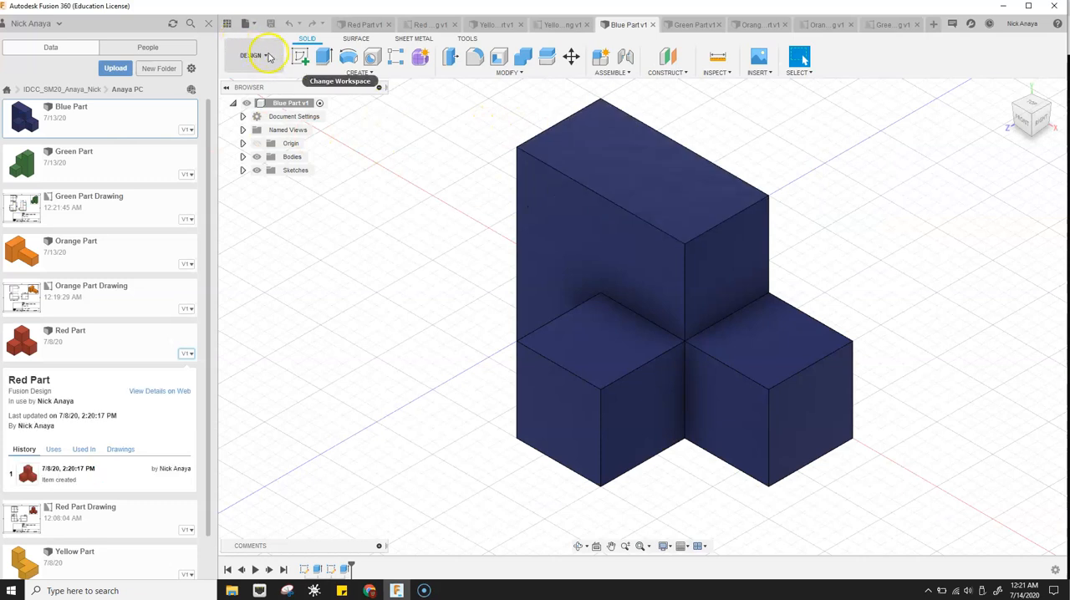
left_click(266, 56)
mouse_move(292, 201)
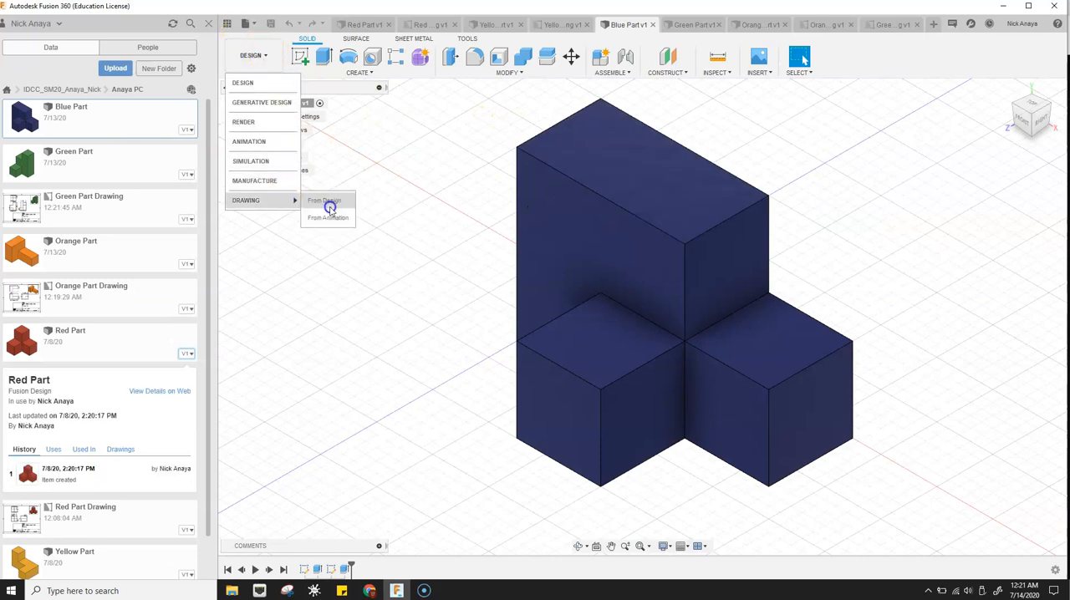
left_click(329, 203)
left_click(1015, 288)
left_click(1025, 316)
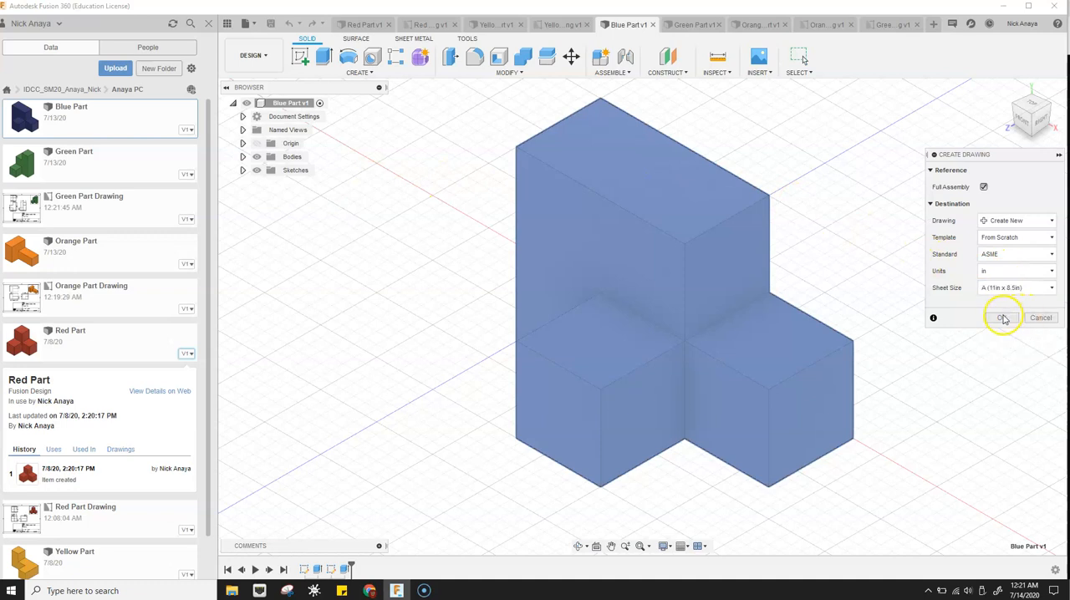
left_click(1004, 317)
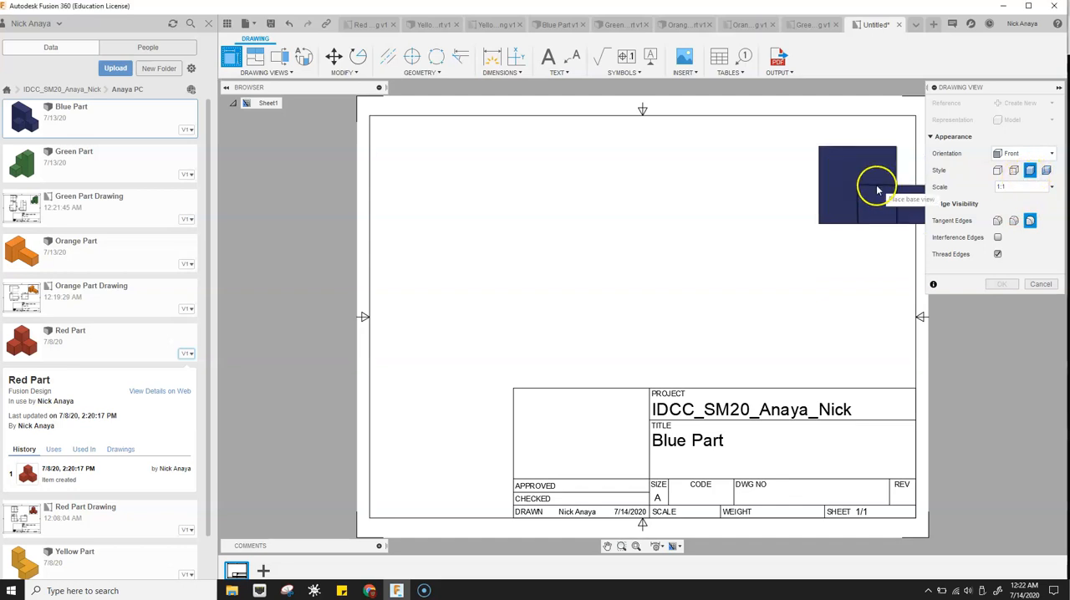
- Place a shaded HOME view of the blue part at 1:1 scale in the sheet's upper-right corner
left_click(1013, 154)
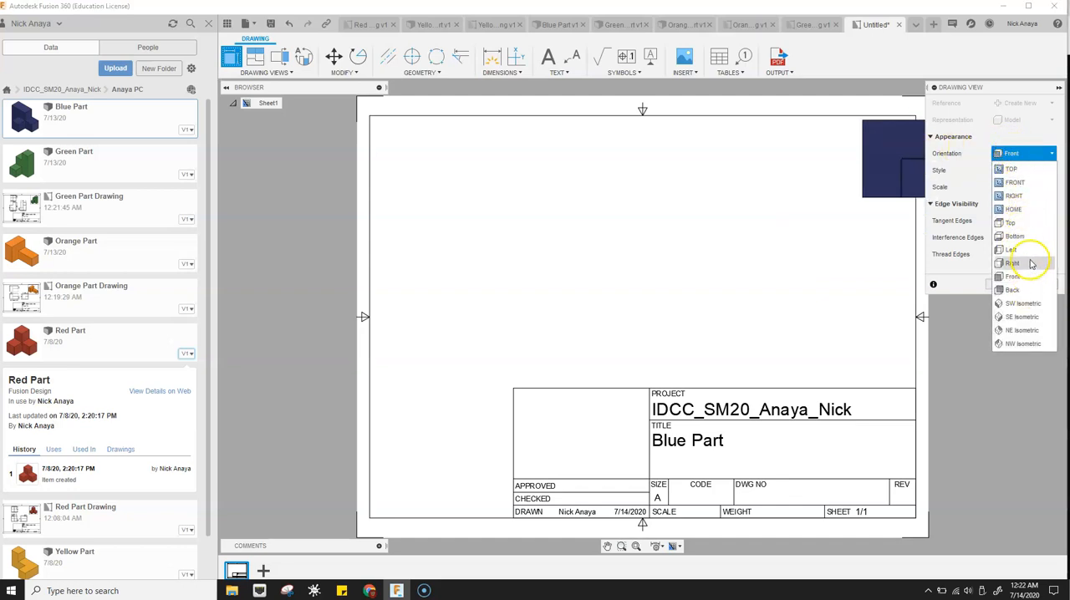
left_click(1013, 209)
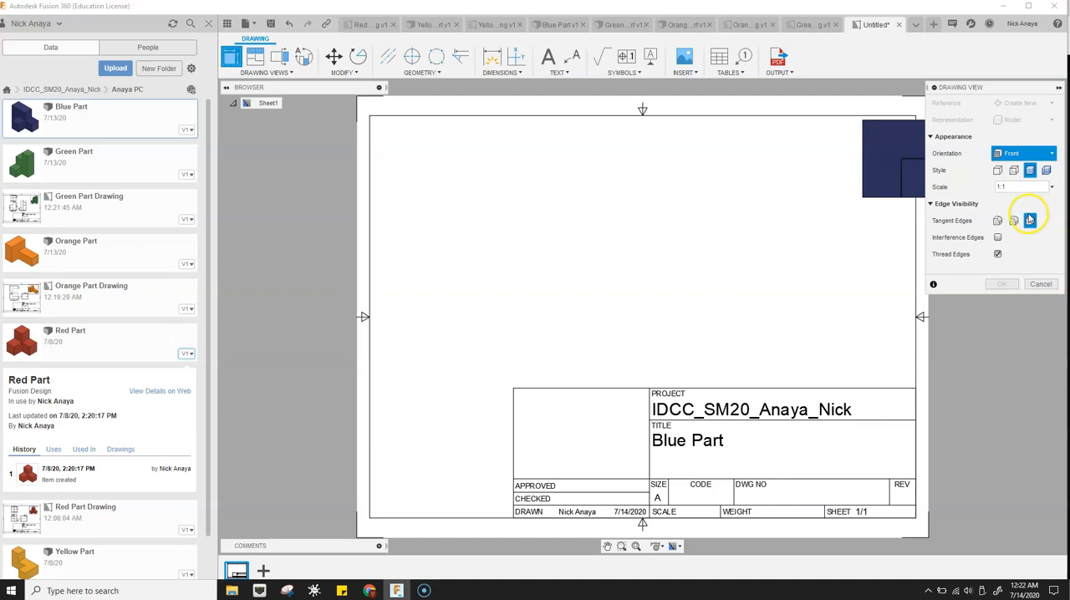
left_click(816, 190)
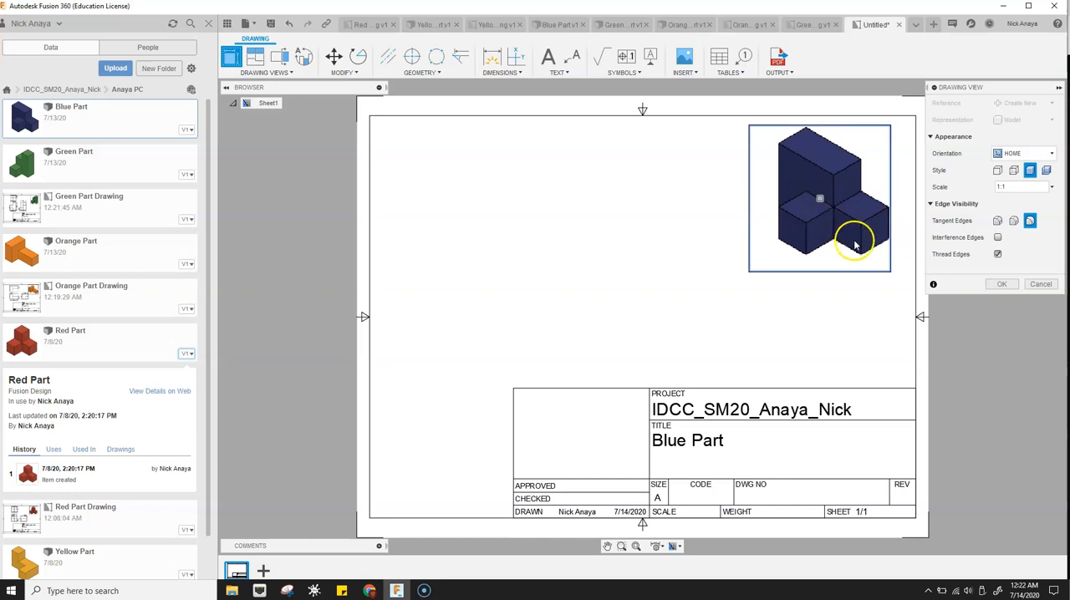
left_click(1002, 285)
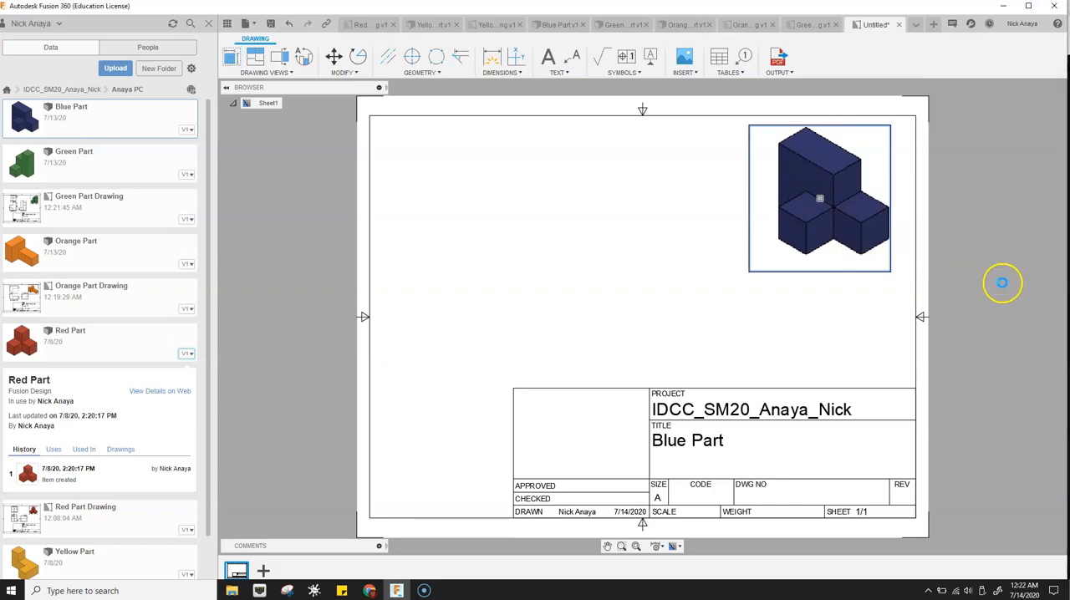
- Place a Front base view of the blue part at 1:1 scale in the left half of the sheet
left_click(231, 59)
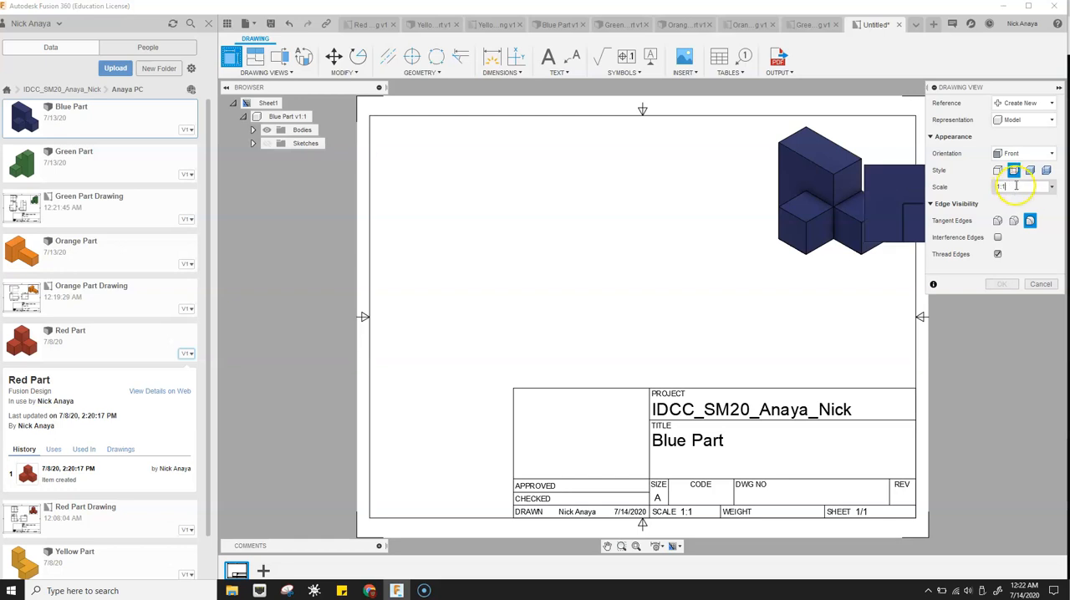
left_click(528, 314)
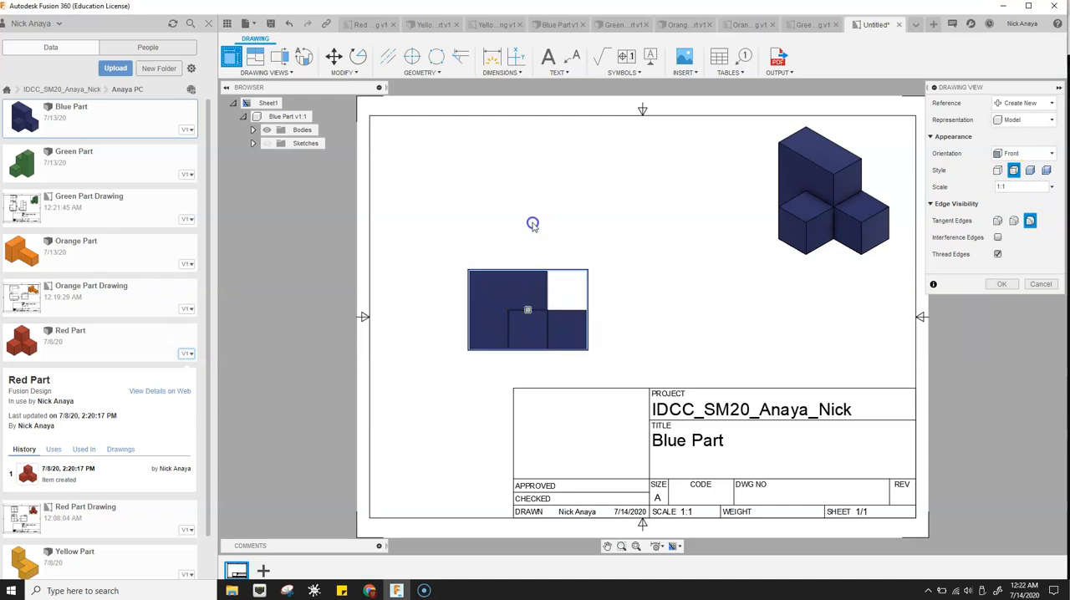
left_click(1000, 254)
left_click(1007, 285)
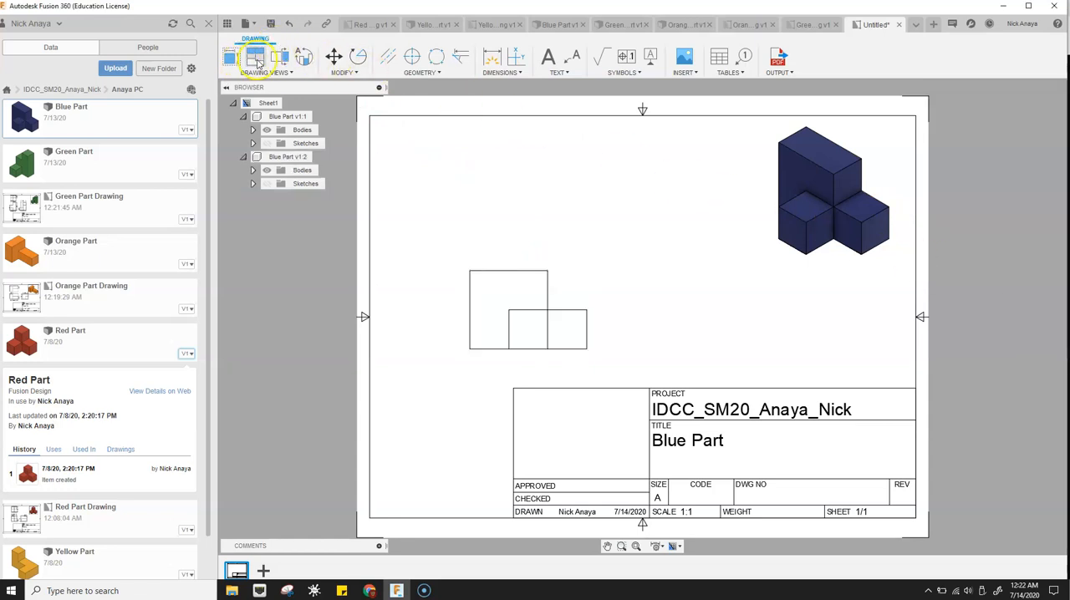
- Project a top view above the front view and a right side view beside it
left_click(577, 298)
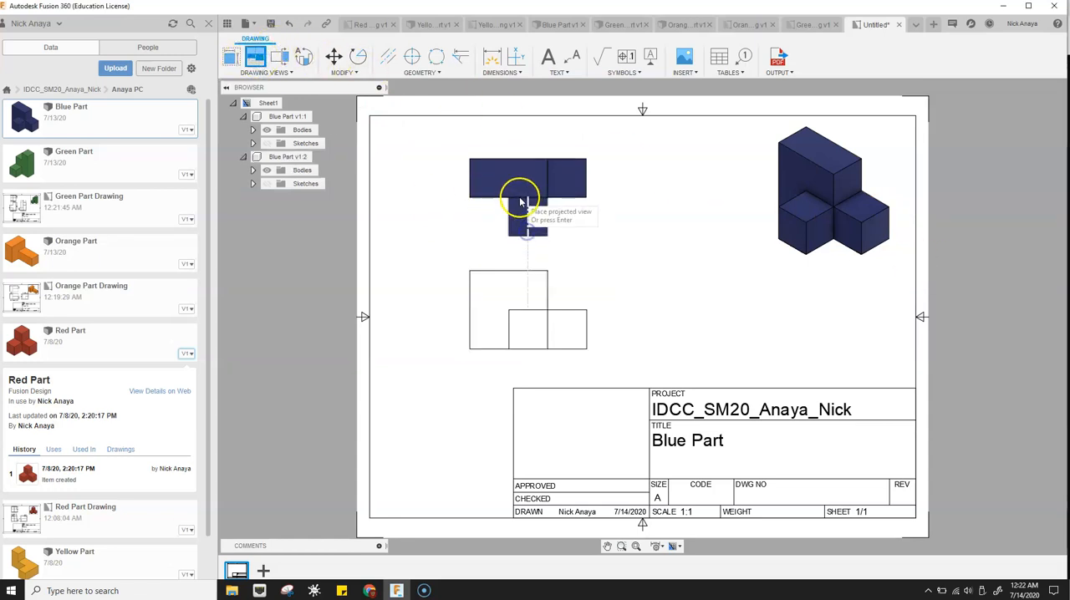
left_click(517, 193)
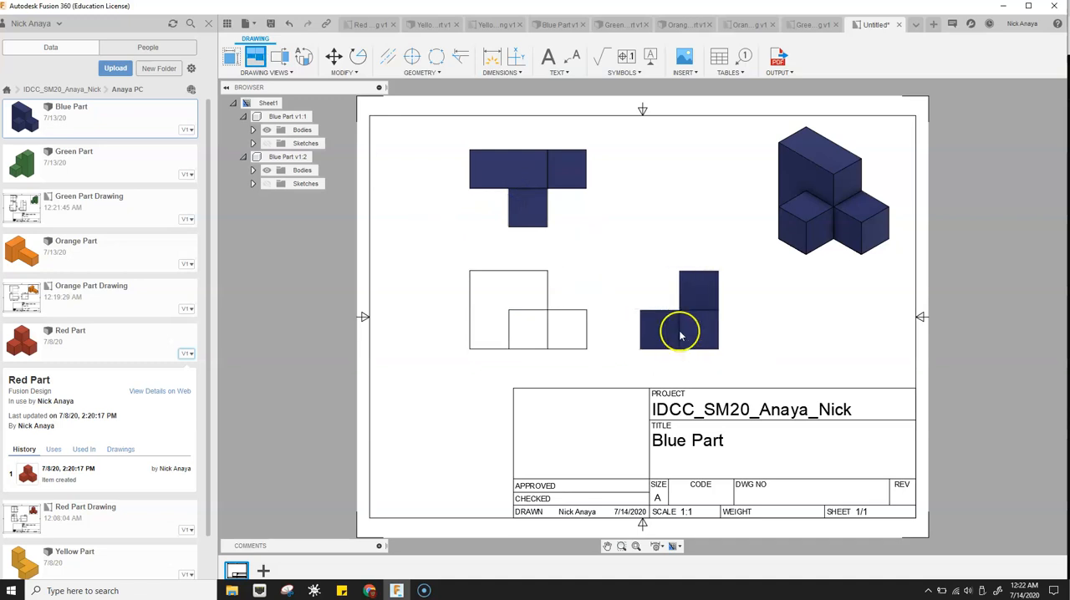
left_click(680, 336)
key("Return")
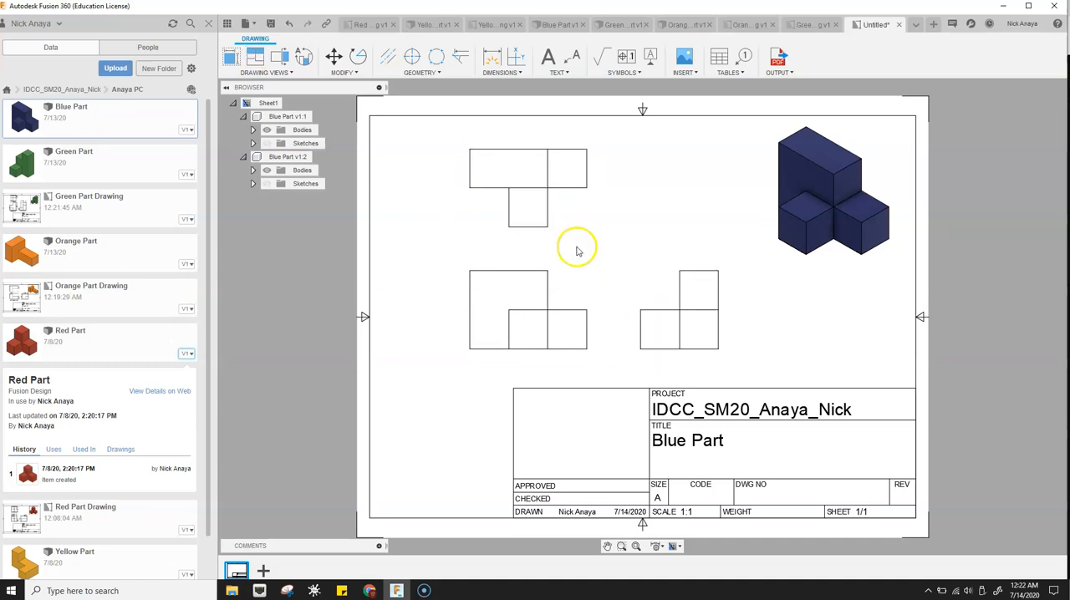
- Dimension the width of the front view's upper edge and of the block projecting from the top view
key("d")
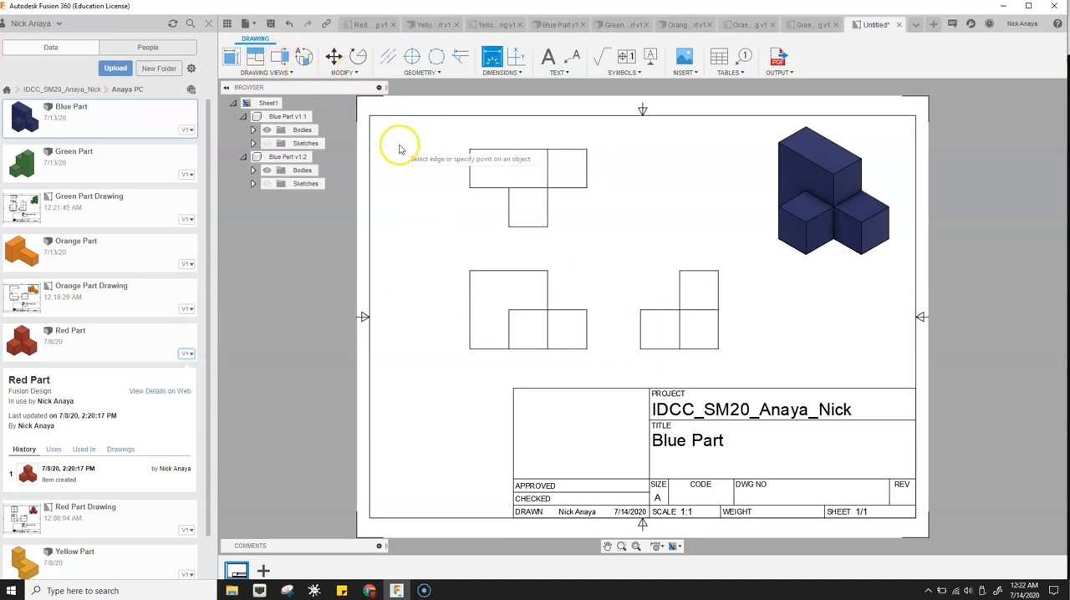
left_click(510, 271)
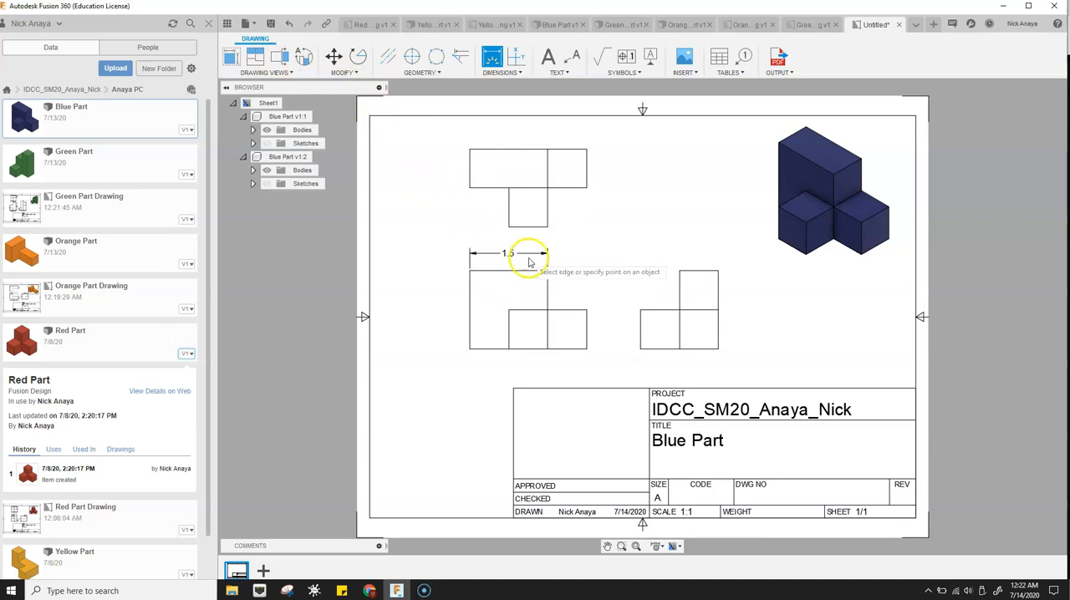
left_click(529, 228)
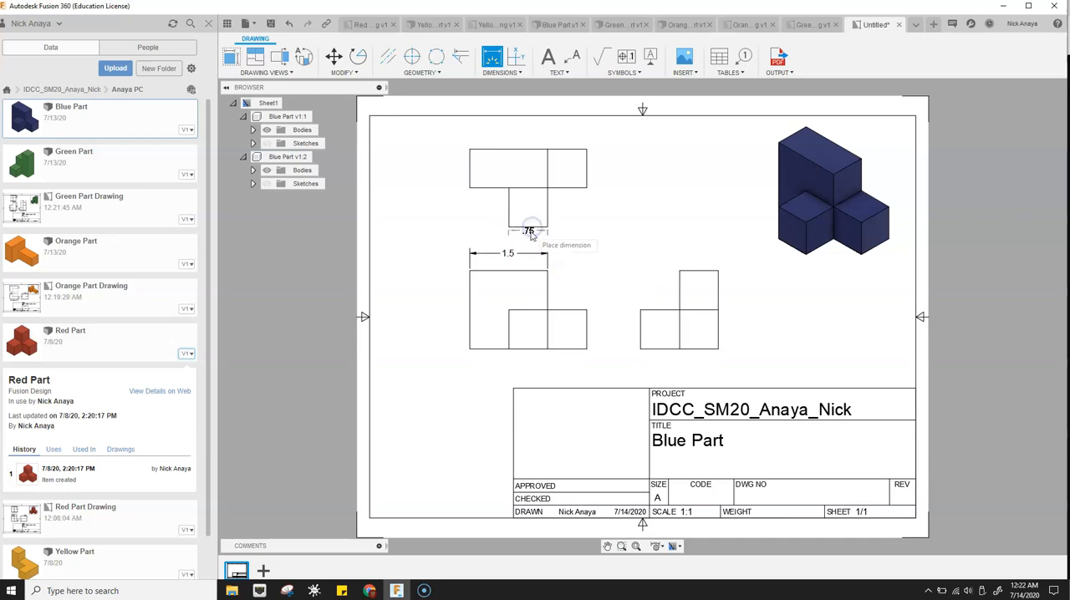
left_click(529, 244)
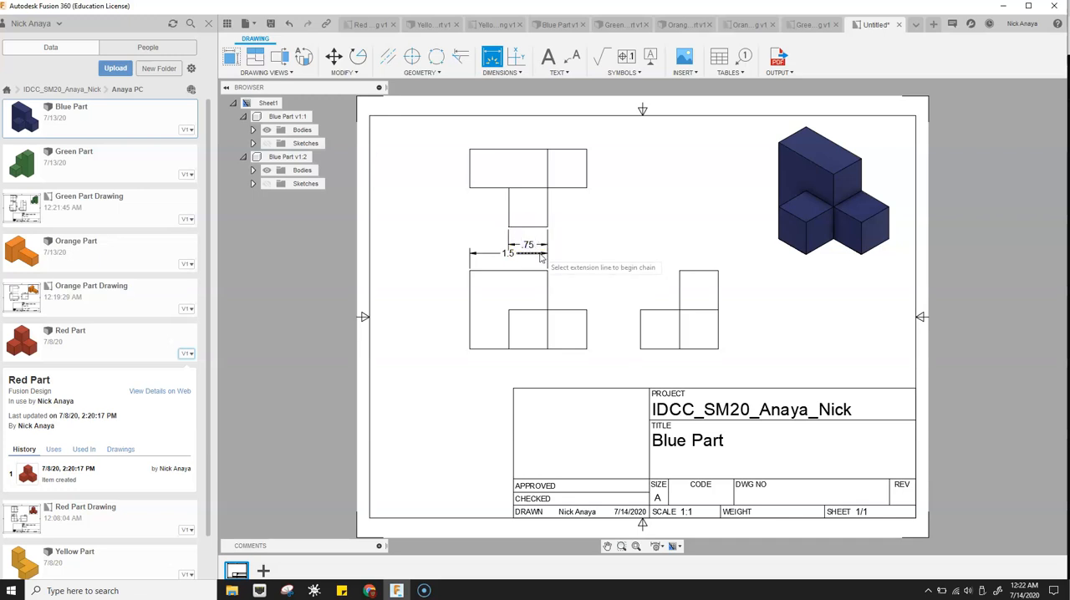
key("Escape")
- Move the front view slightly down to separate its width dimension from the top view's dimension
left_click(525, 348)
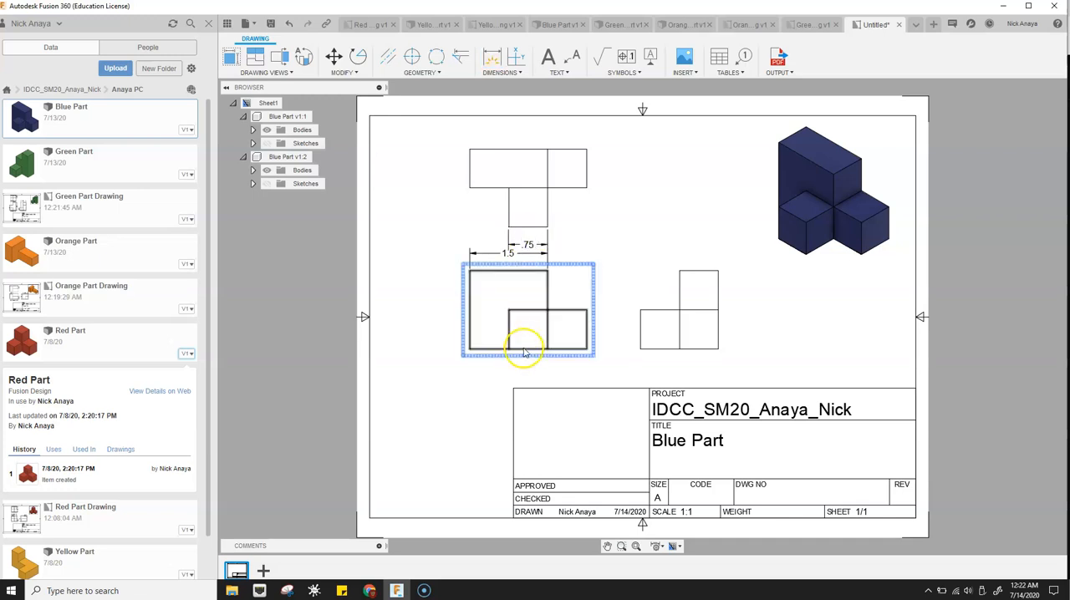
left_click_drag(527, 310, 529, 329)
left_click(683, 330, "shift")
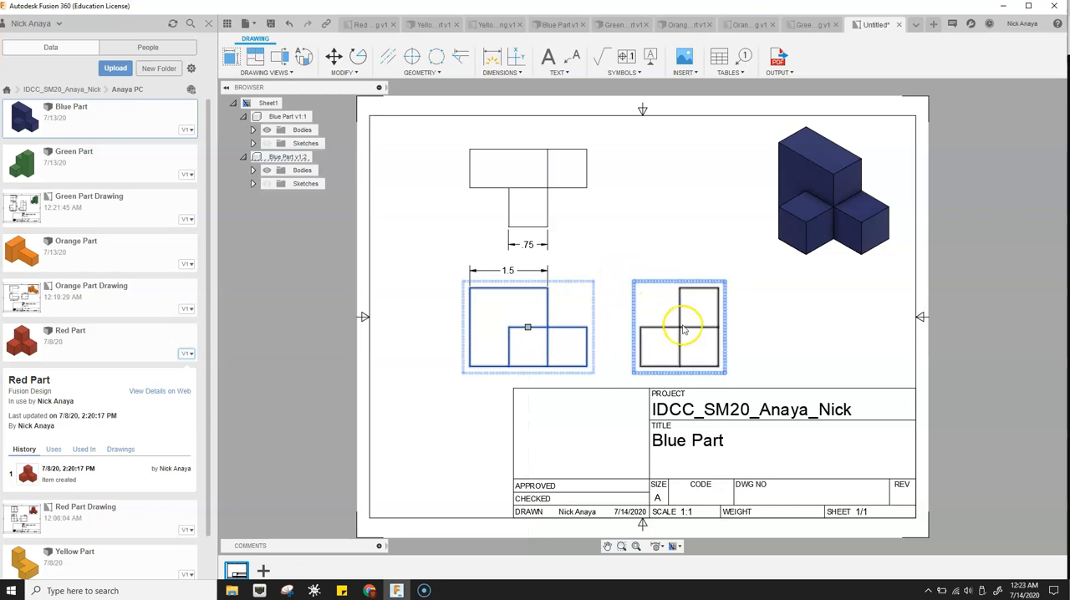
left_click(588, 205)
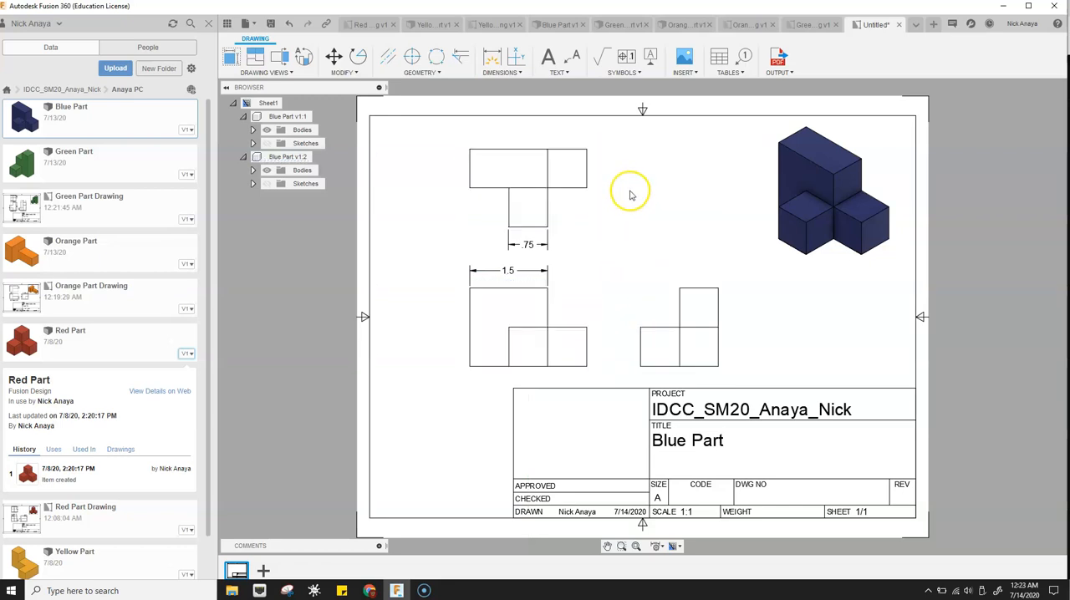
- Dimension the front view's overall width below the view and the height of its lower right end
key("d")
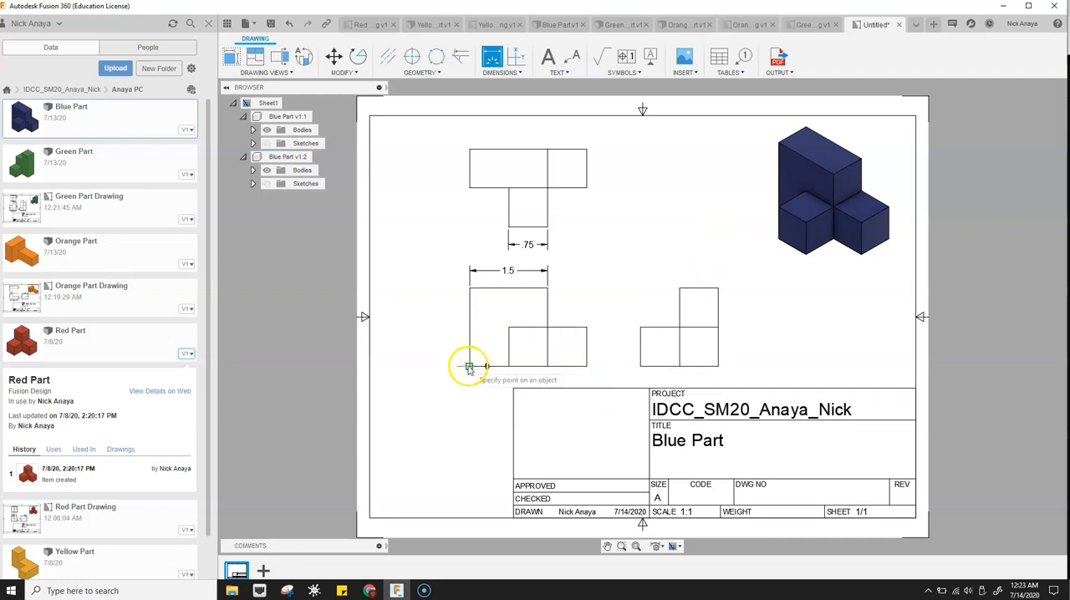
left_click(575, 383)
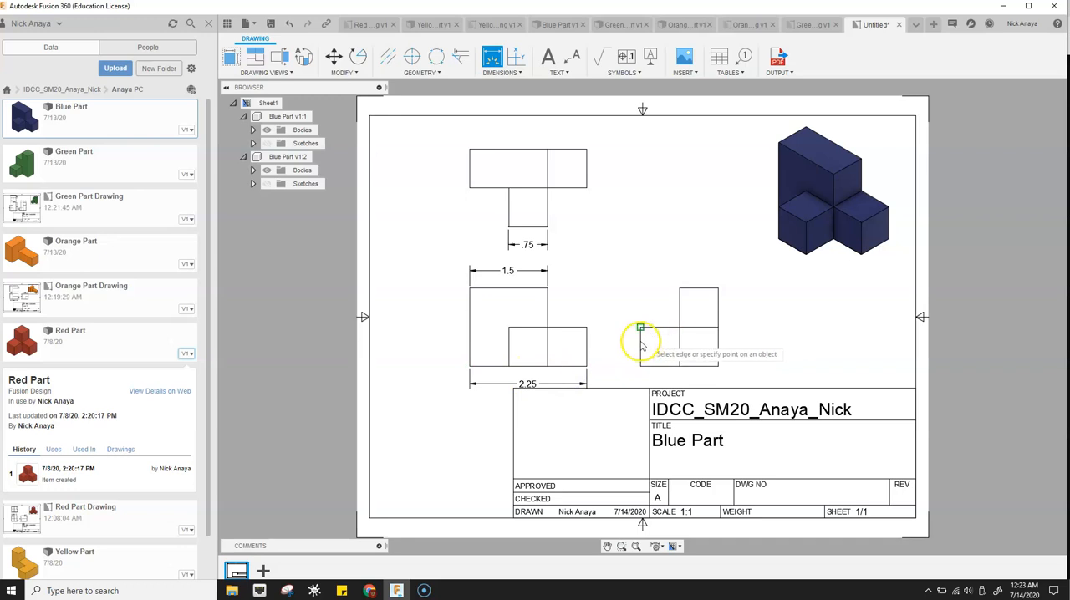
left_click(587, 348)
left_click(606, 348)
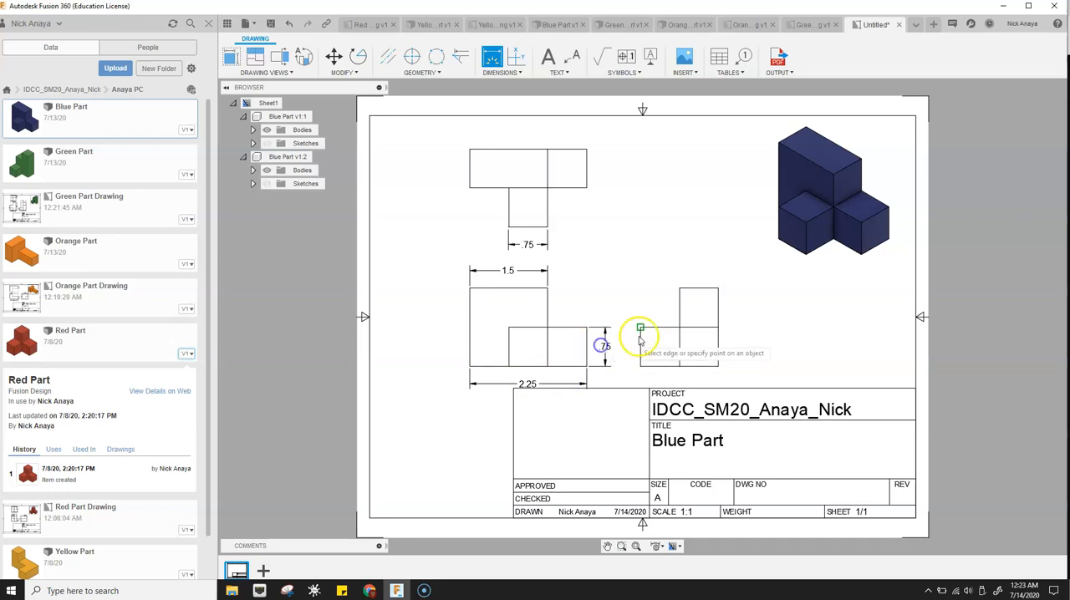
- Dimension the side view's overall height, placed between the front and side views
left_click(684, 294)
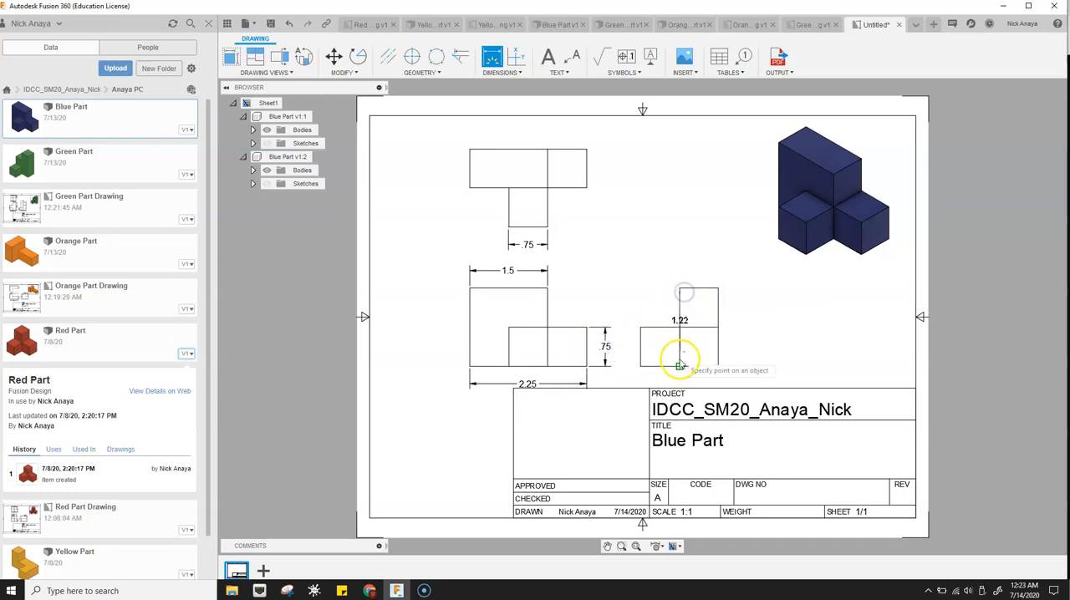
left_click(680, 366)
left_click(626, 355)
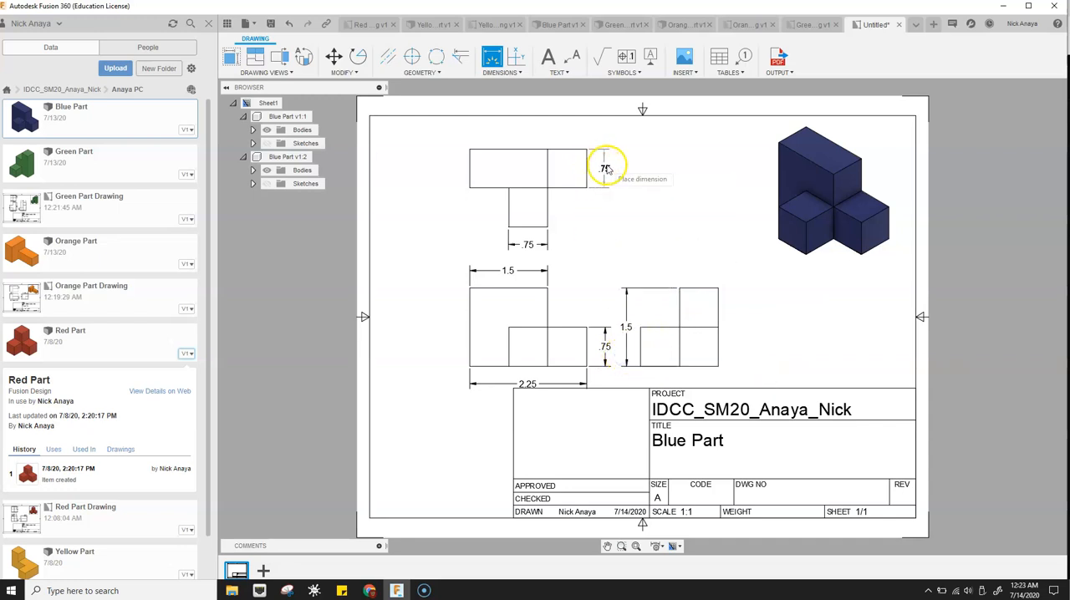
- Dimension the depth of the top view's right end and the view's overall depth, both placed beside the view
left_click(605, 167)
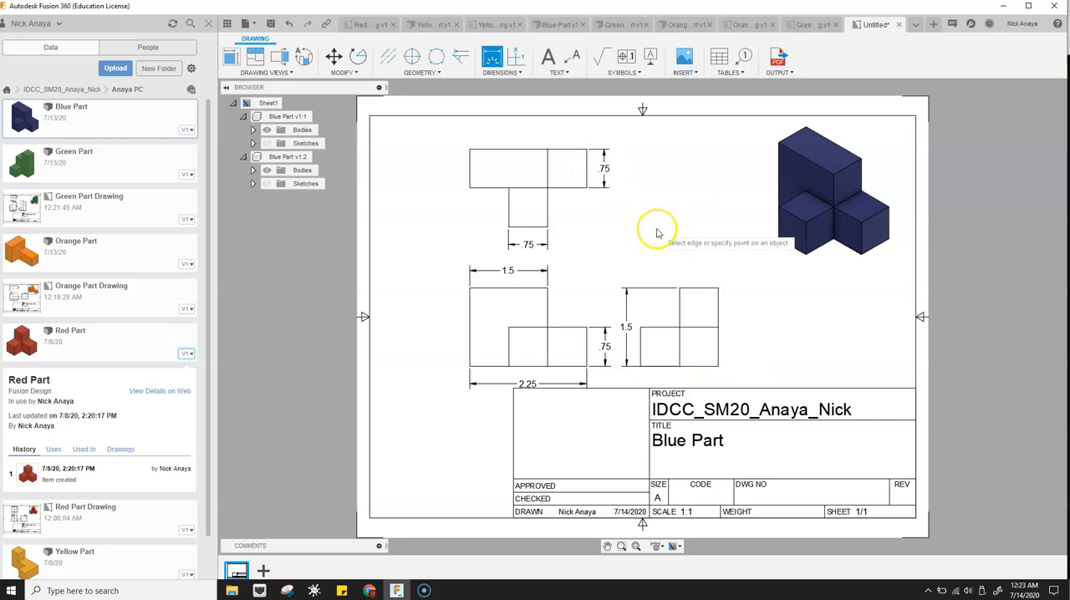
left_click(547, 226)
left_click(547, 150)
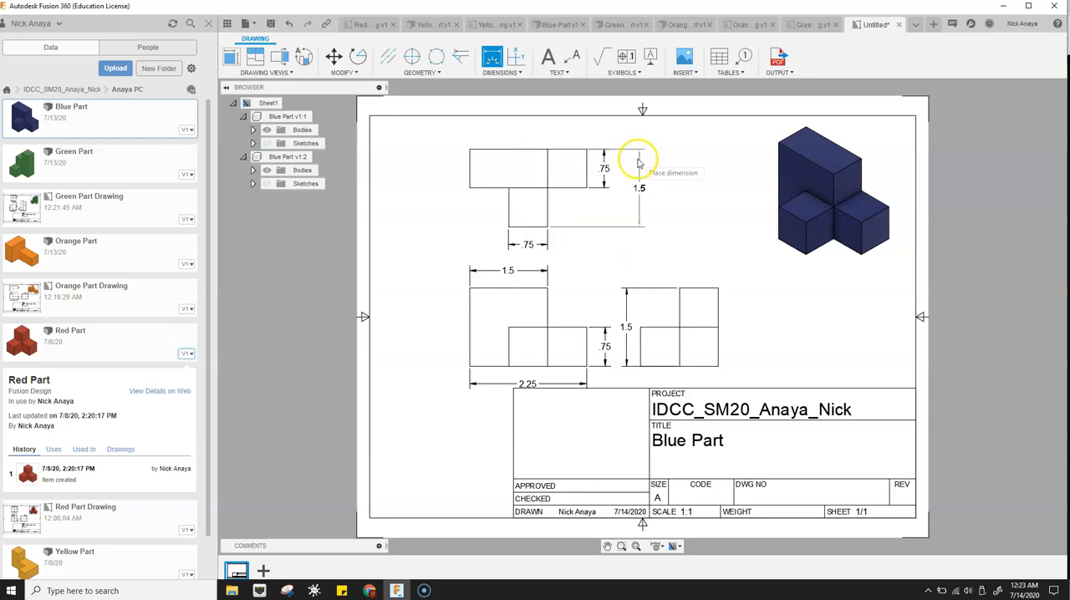
left_click(624, 170)
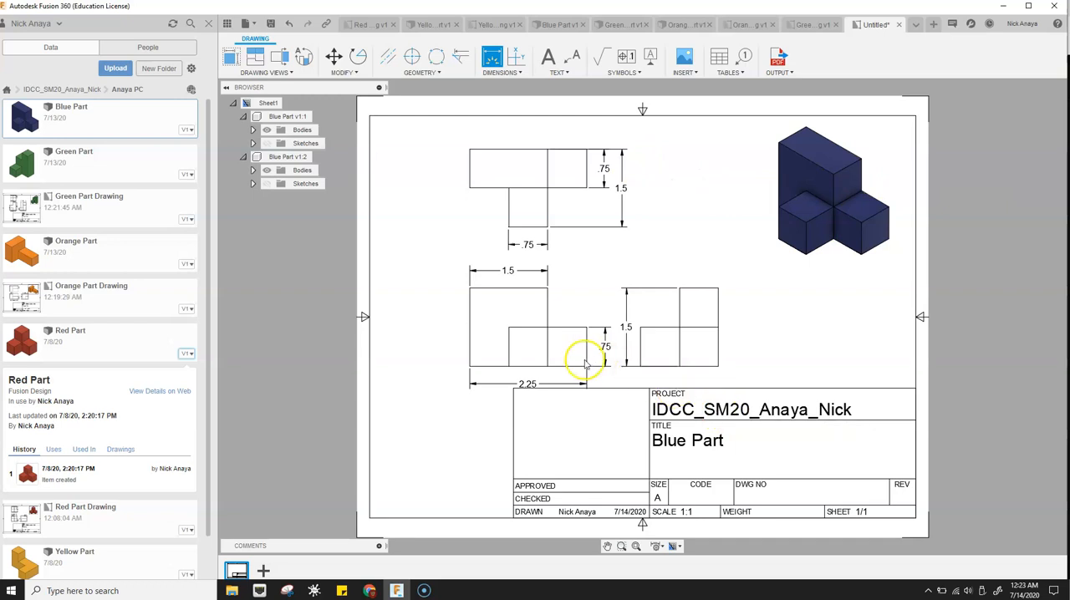
- Move the top view up toward the sheet border and the front view up about 0.27 in, clear of the title block
key("Escape")
left_click(544, 185)
left_click(528, 189)
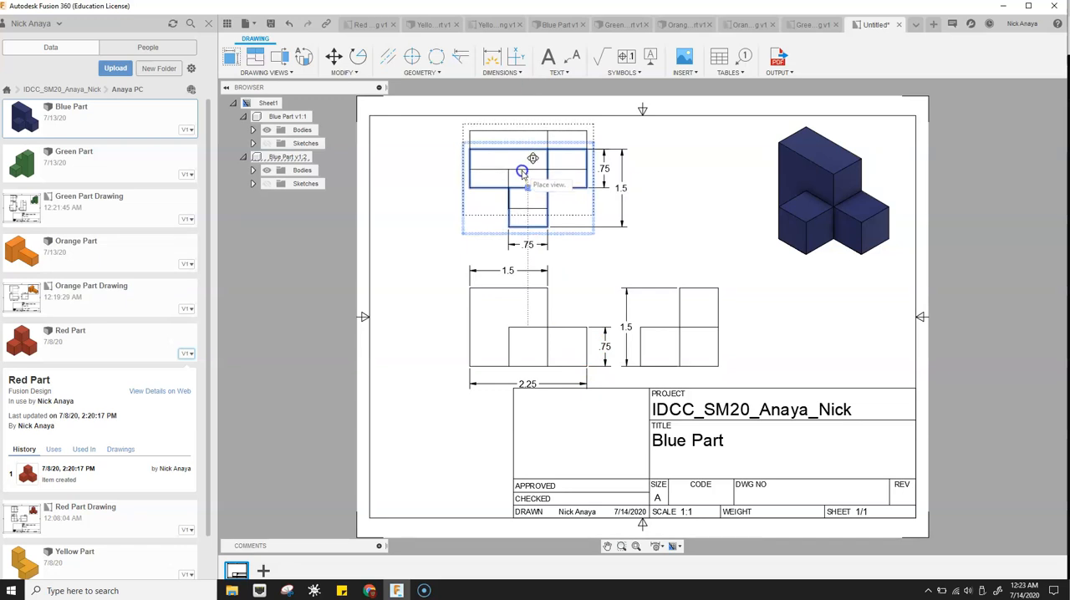
left_click(522, 171)
left_click(509, 332)
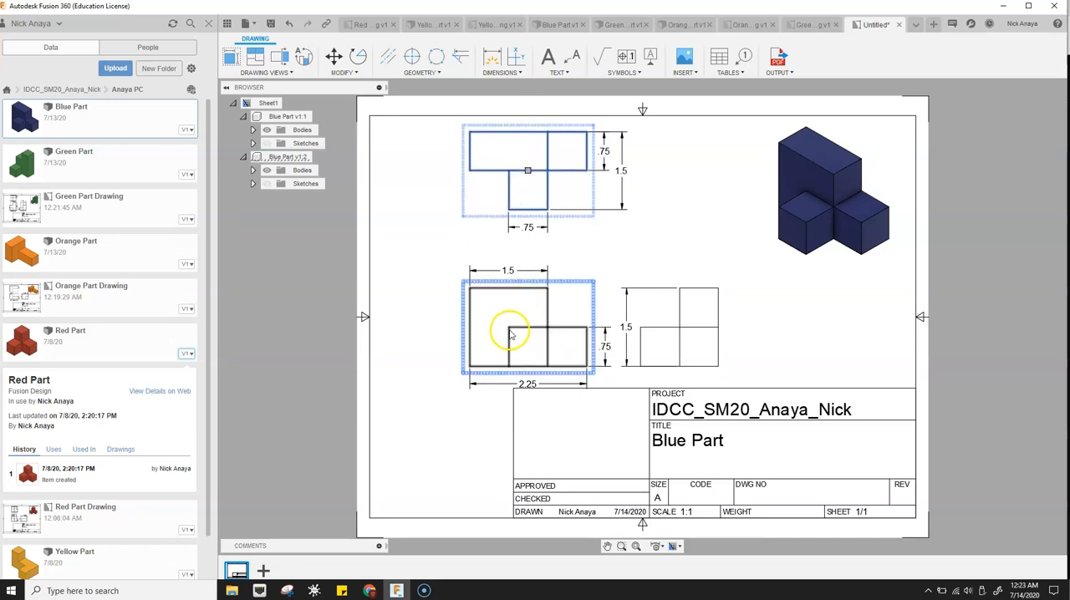
left_click(510, 332)
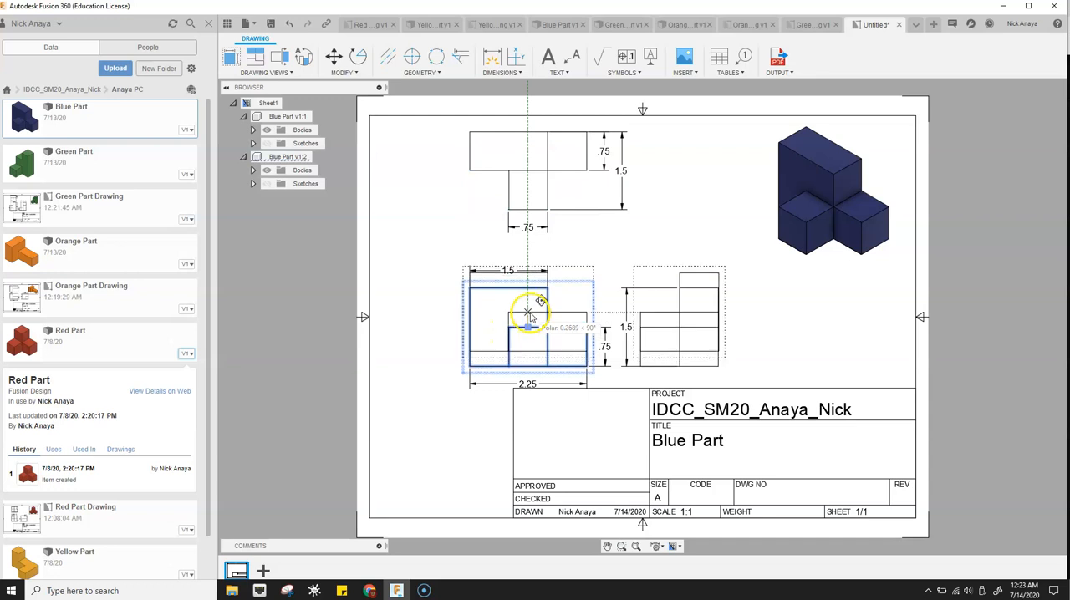
left_click(529, 316)
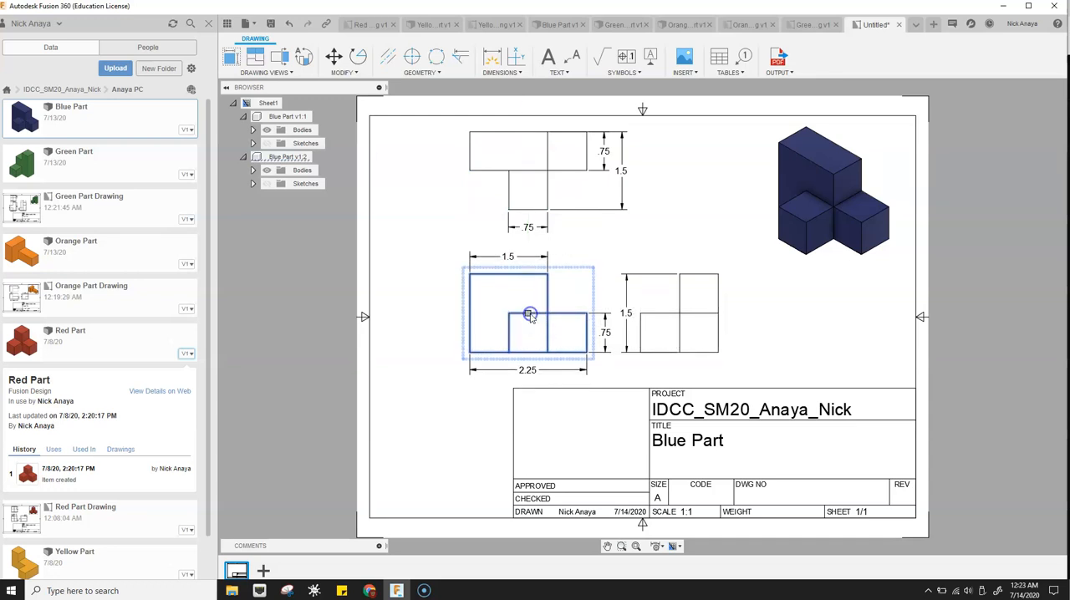
- Move the side view slightly right to space its height dimension away from the front view's height dimension
left_click(681, 312)
left_click(680, 314)
left_click(695, 314)
left_click(693, 224)
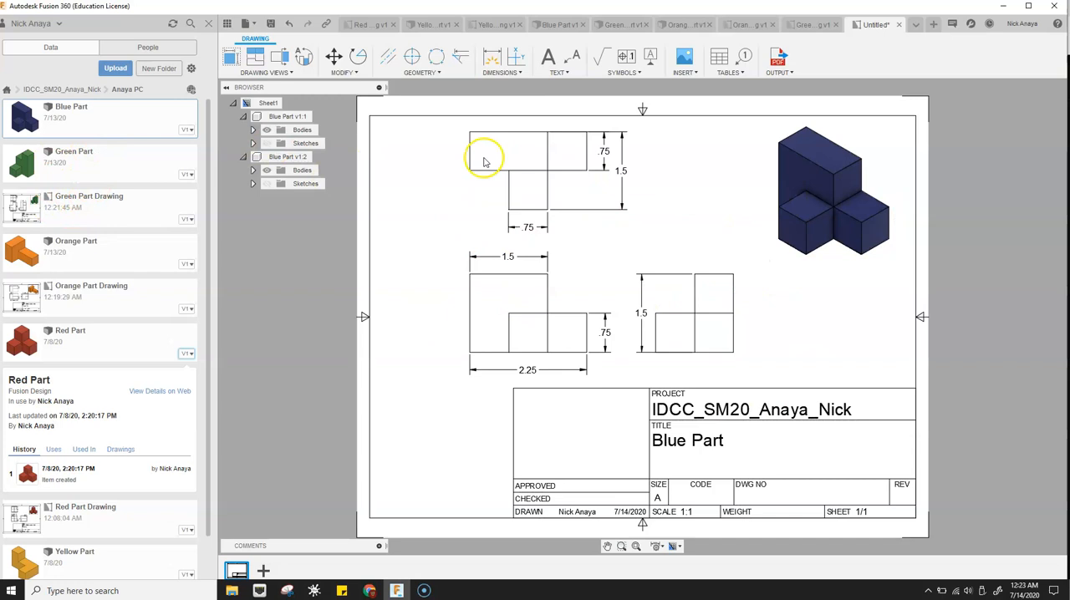
- Save the drawing as Blue Part Drawing
left_click(274, 25)
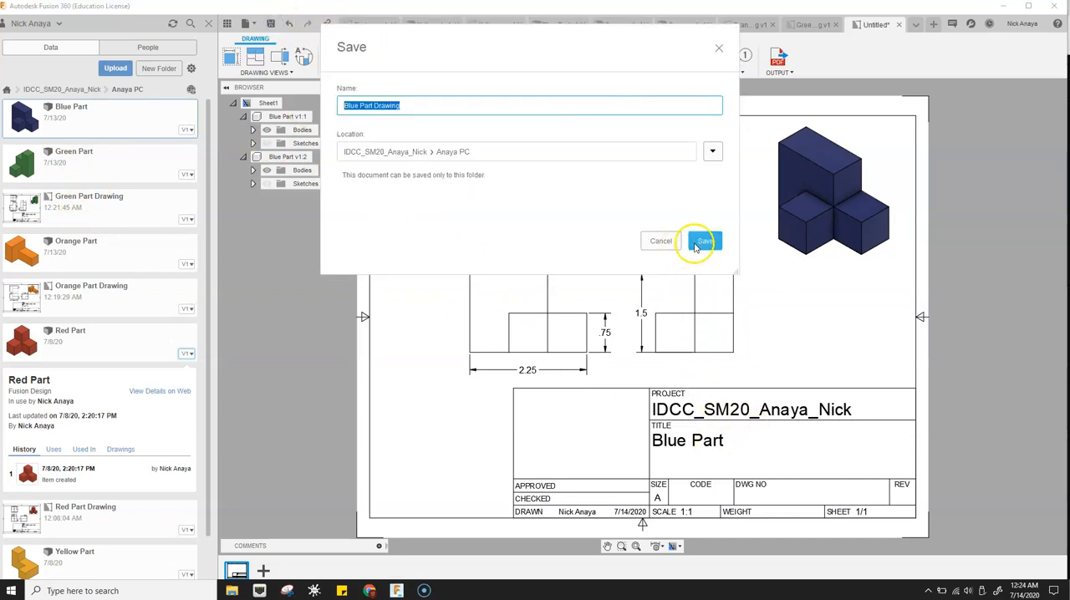
left_click(702, 242)
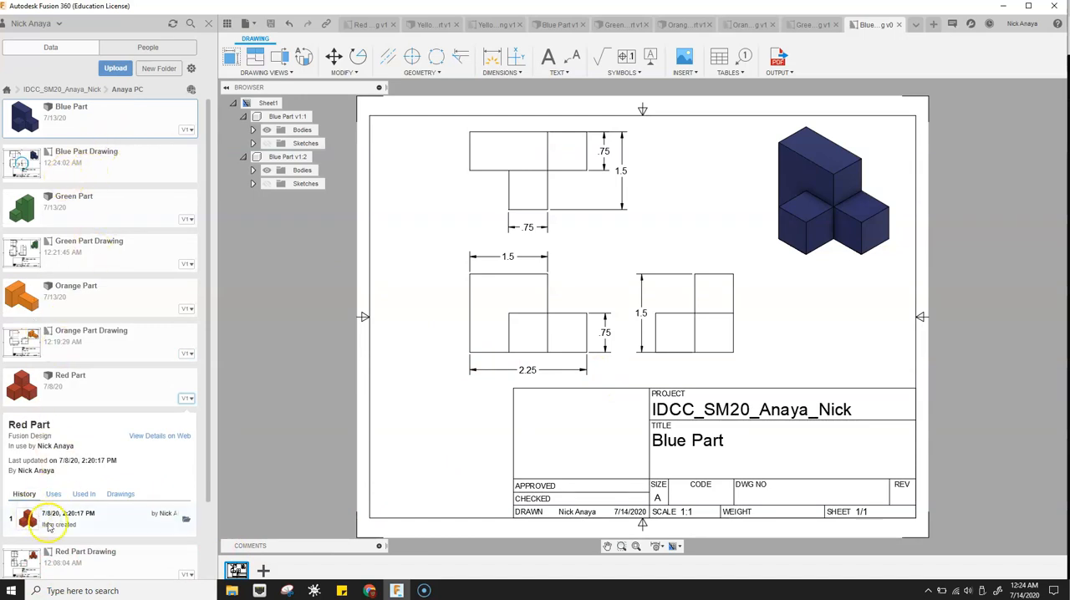
double_click(27, 575)
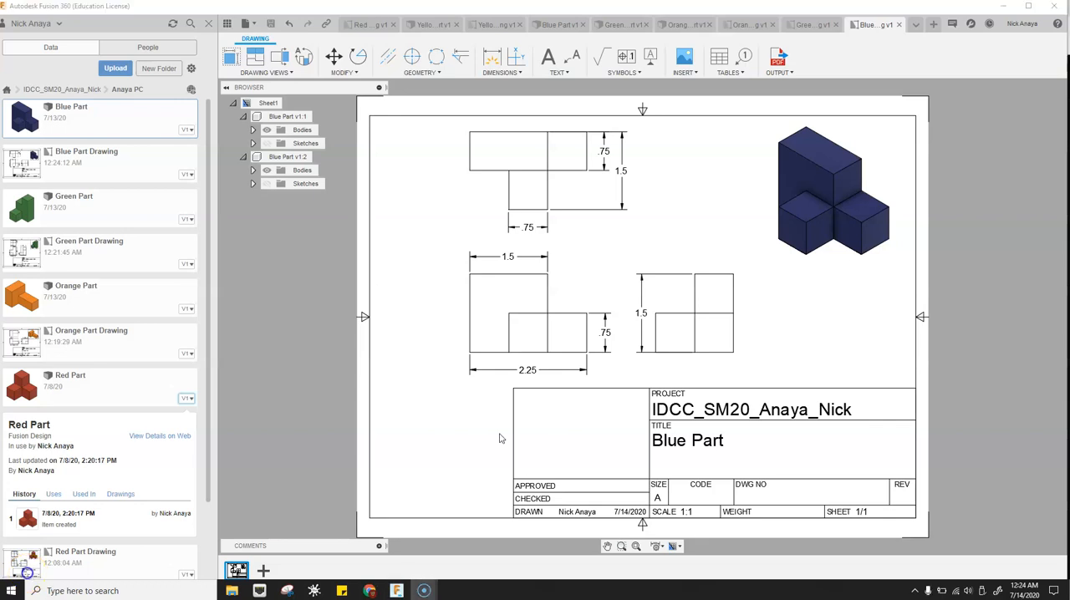